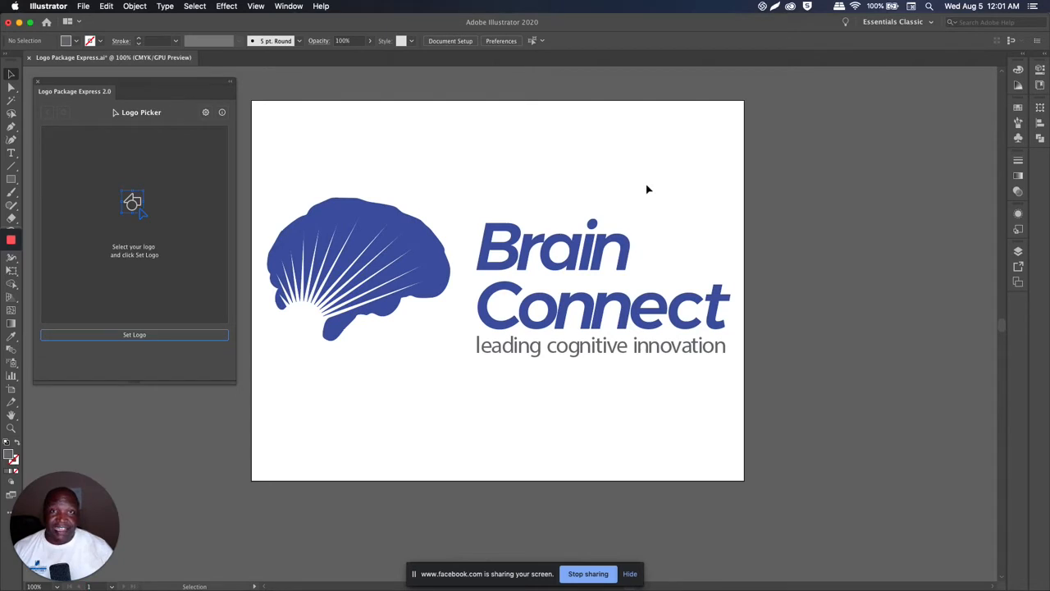
# Select the grouped Brain Connect logo on the artboard
pyautogui.press('space')
pyautogui.moveTo(539, 194); pyautogui.dragTo(566, 167)
pyautogui.press('space')
pyautogui.moveTo(500, 142); pyautogui.dragTo(489, 163)
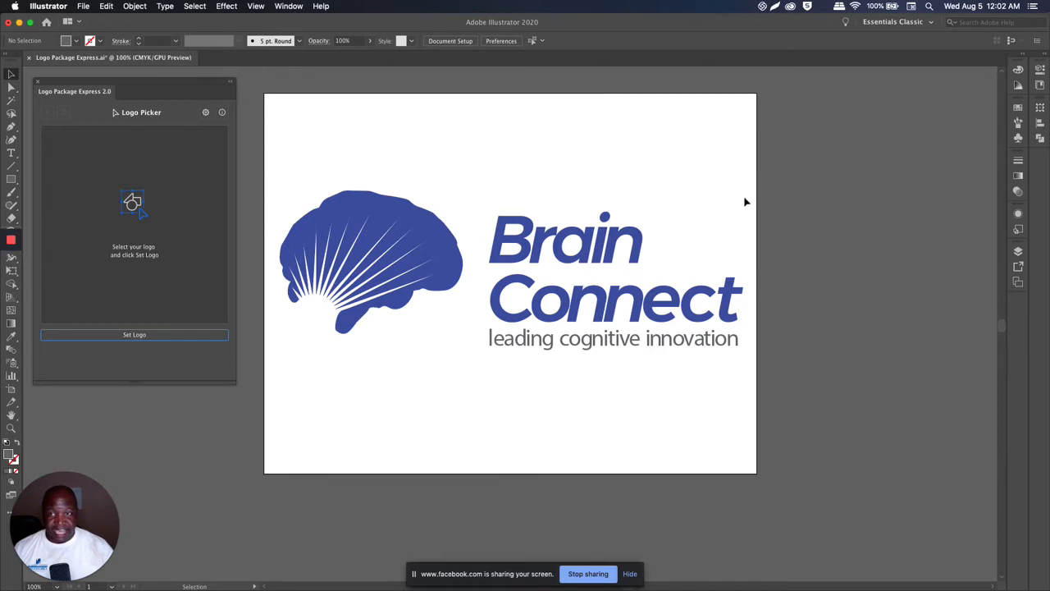
pyautogui.click(417, 237)
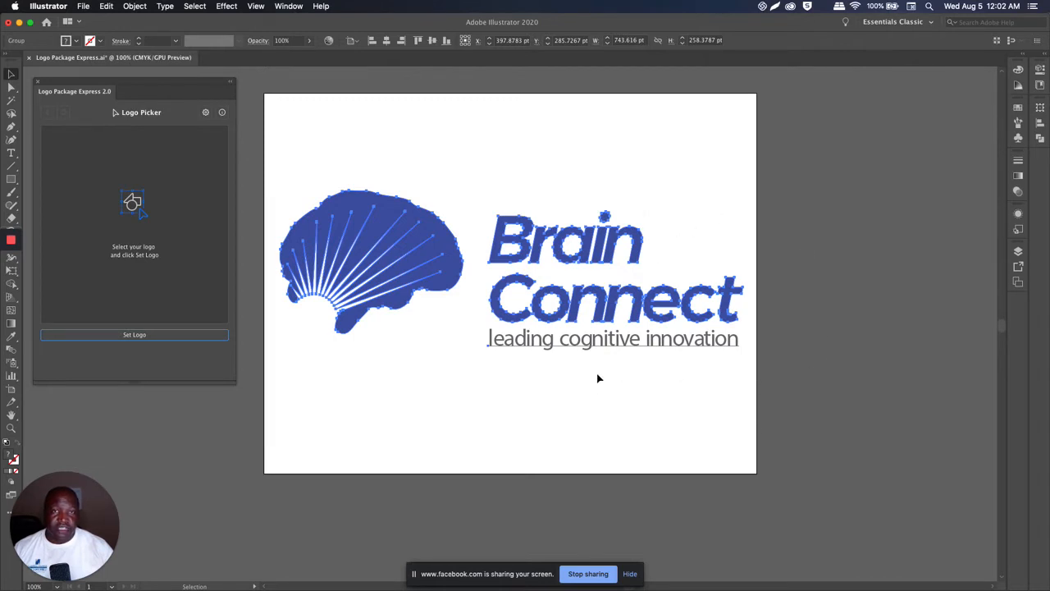
pyautogui.click(800, 222)
pyautogui.click(342, 211)
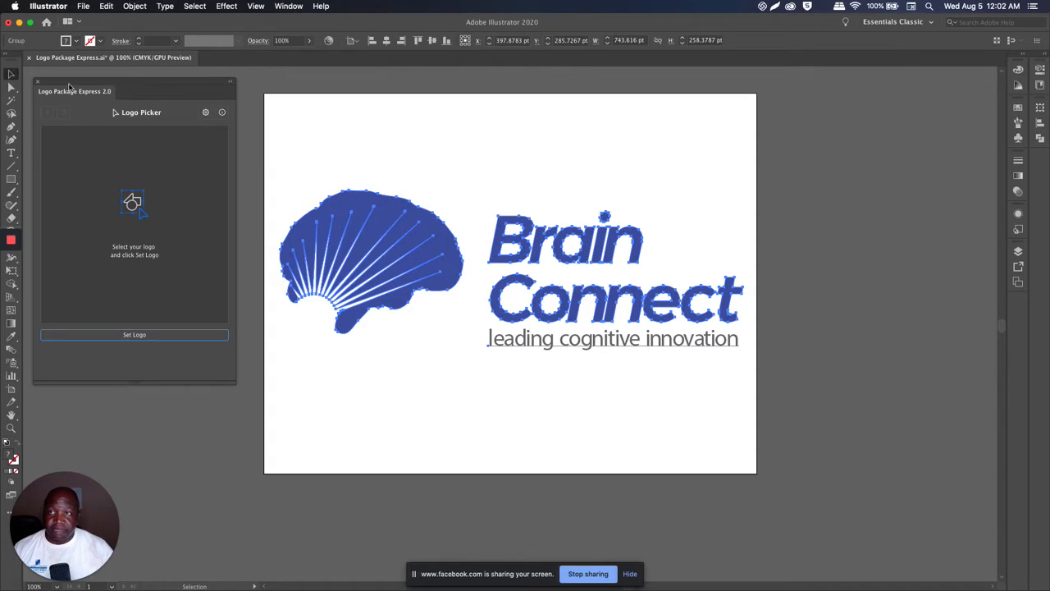
# Close the Logo Package Express 2.0 extension, reopen it, and place it beside the artboard
pyautogui.moveTo(46, 86); pyautogui.dragTo(84, 96)
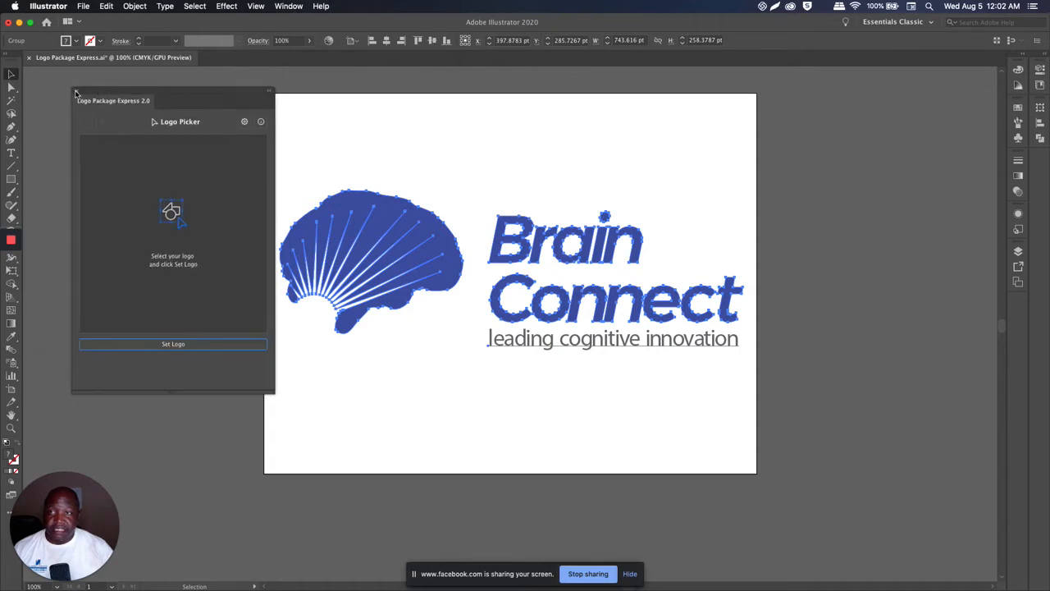
pyautogui.click(75, 92)
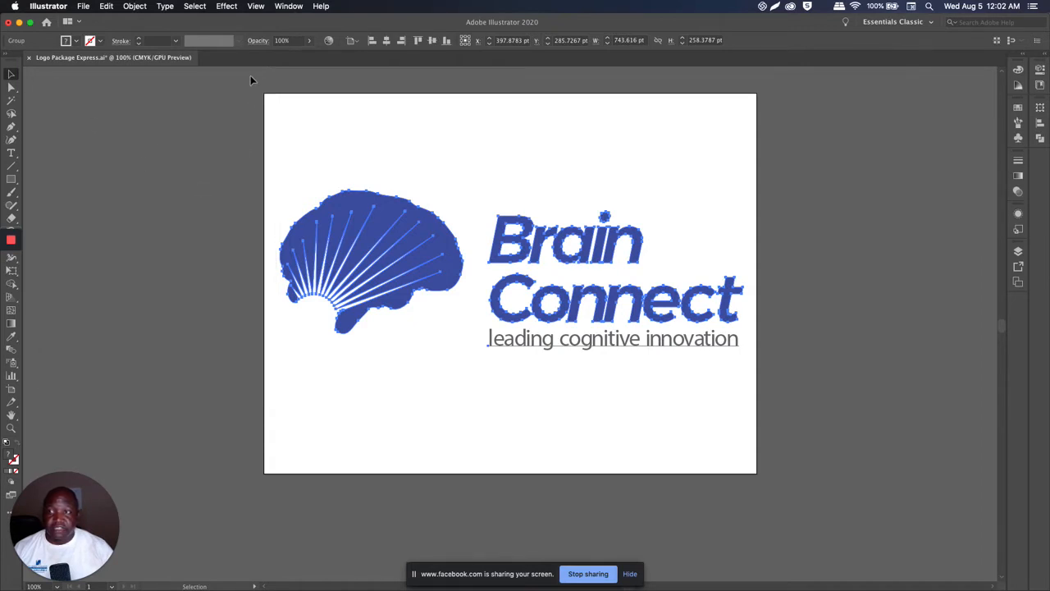
pyautogui.click(290, 6)
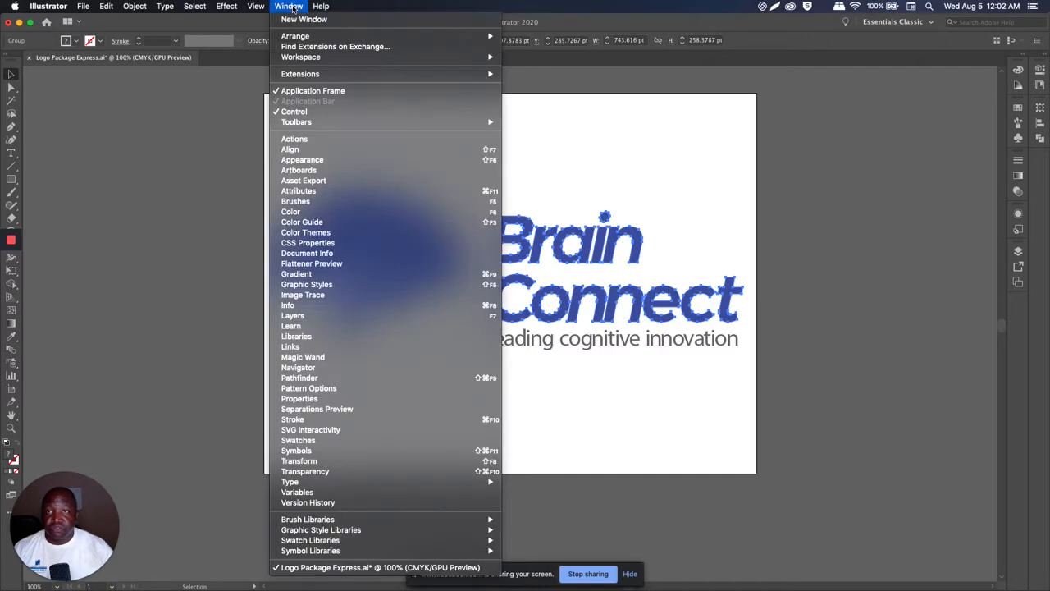
pyautogui.moveTo(317, 75)
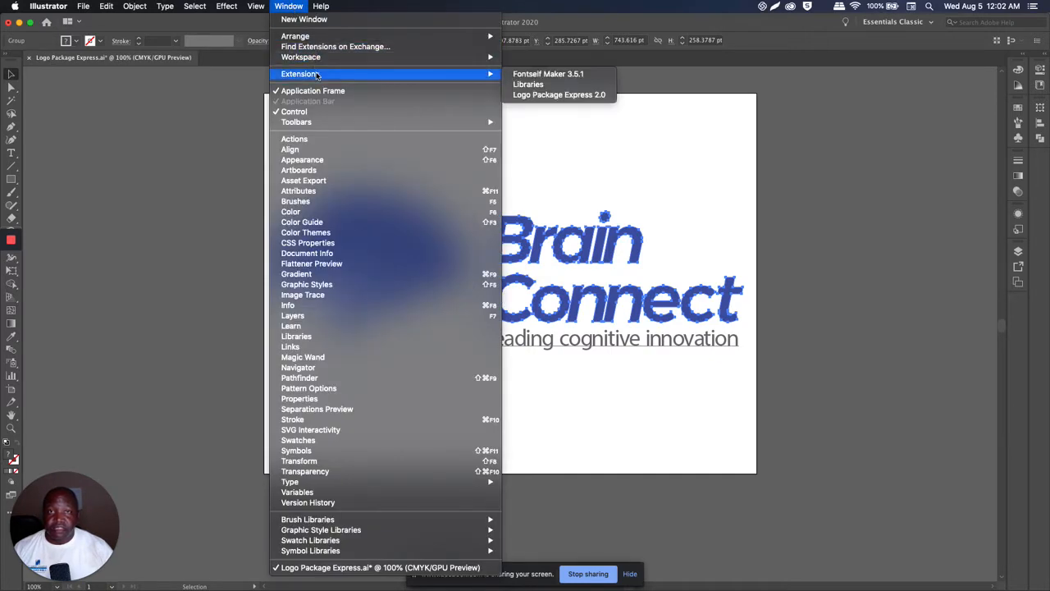
pyautogui.click(581, 96)
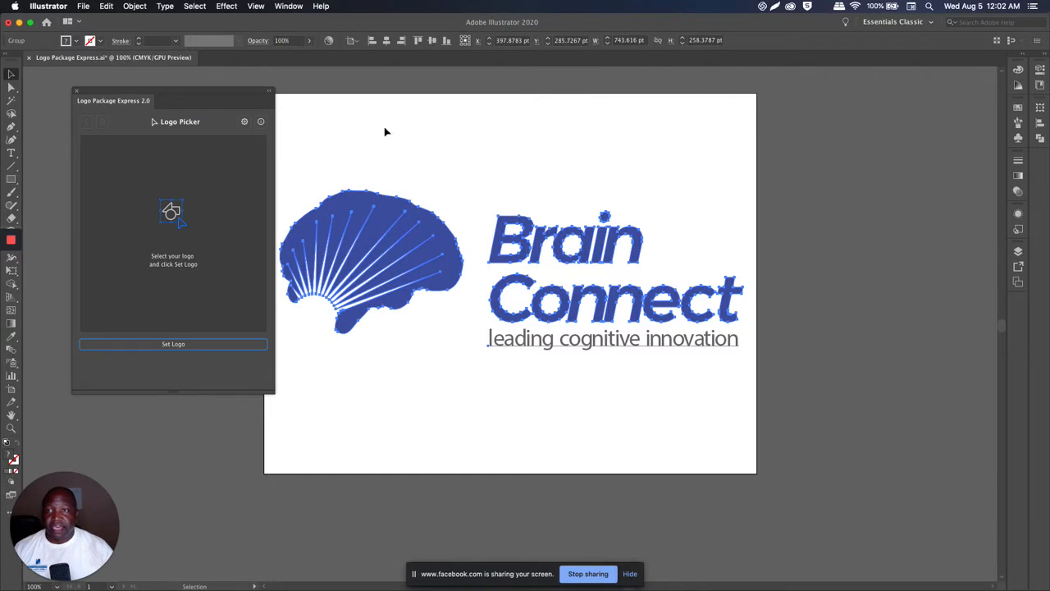
pyautogui.moveTo(223, 95); pyautogui.dragTo(186, 85)
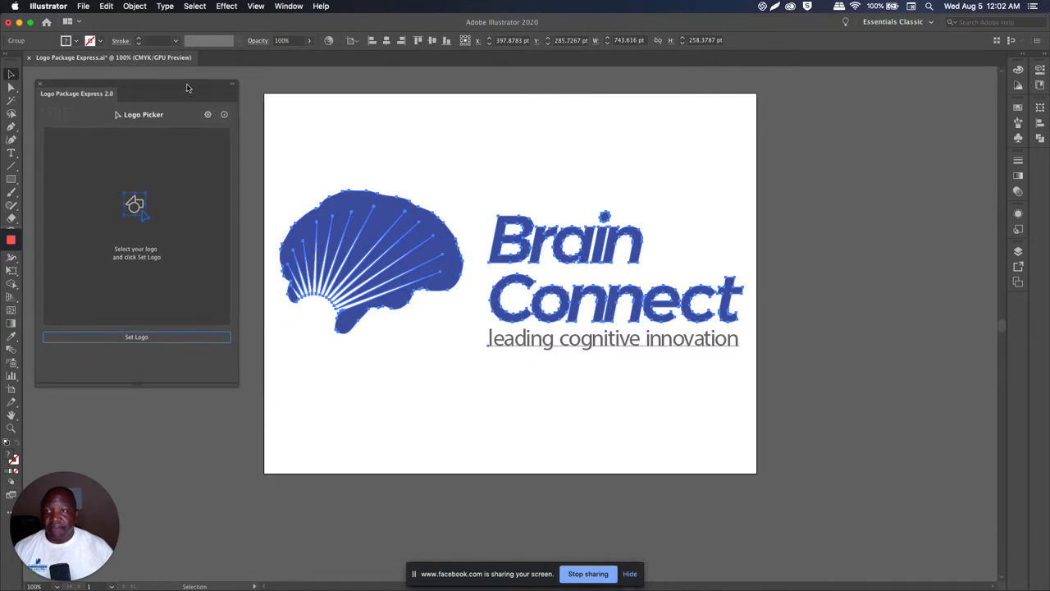
# Set the complete grouped Brain Connect logo, including its tagline, as the logo for the package
pyautogui.click(306, 103)
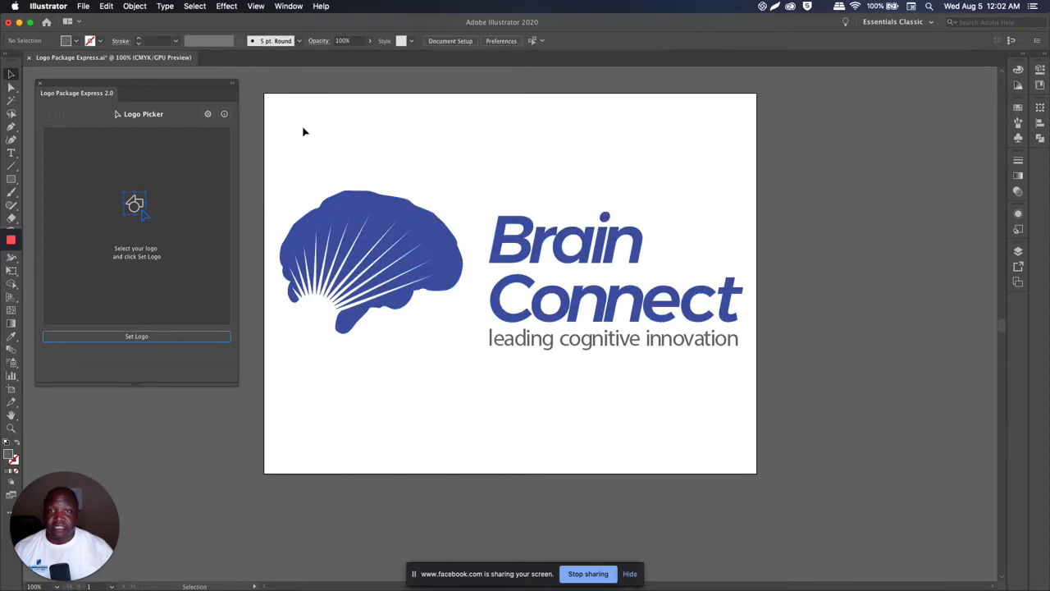
pyautogui.click(379, 235)
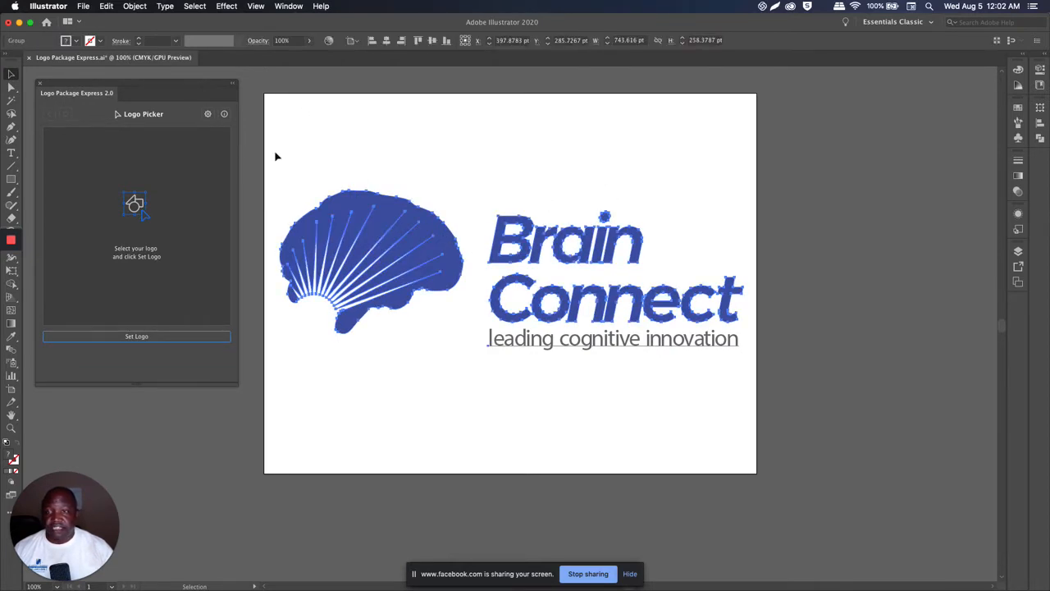
pyautogui.click(159, 338)
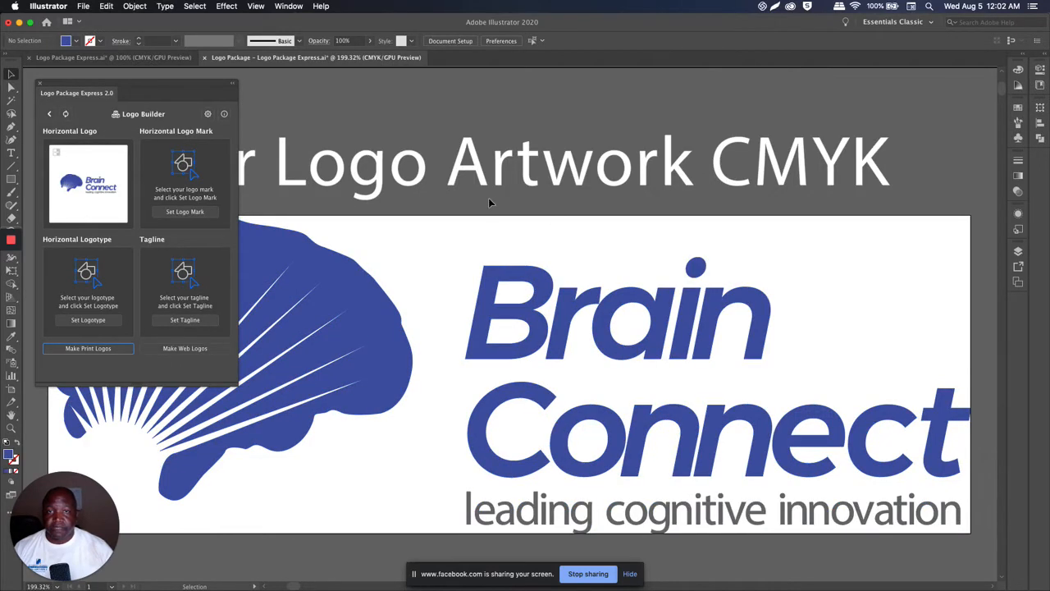
# Examine the horizontal logo on the Master Logo Artwork CMYK artboard
pyautogui.press('super+minus')
pyautogui.press('super+minus')
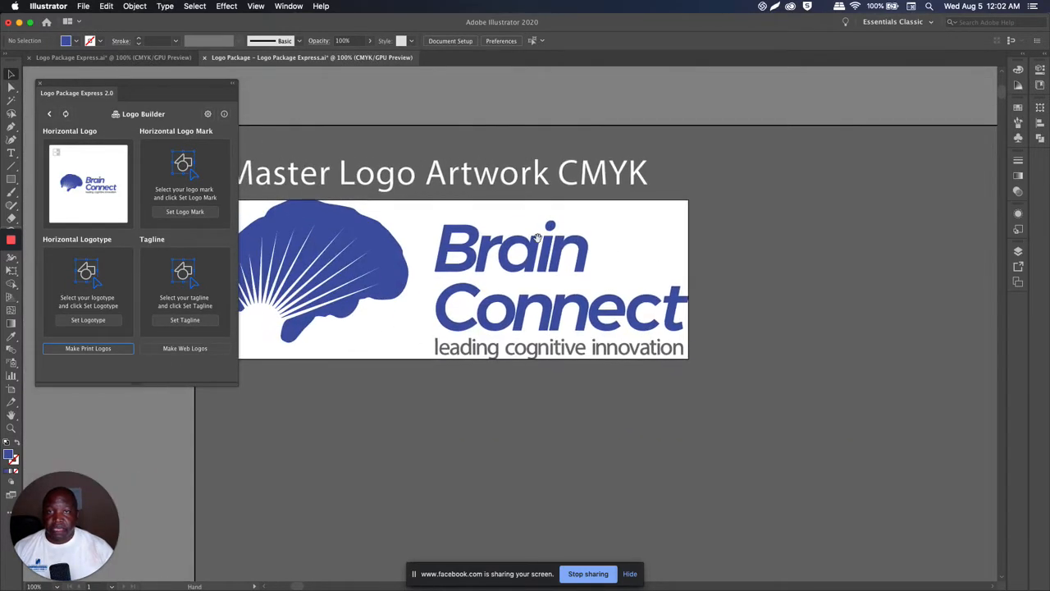
pyautogui.scroll(-3, 604, 247)
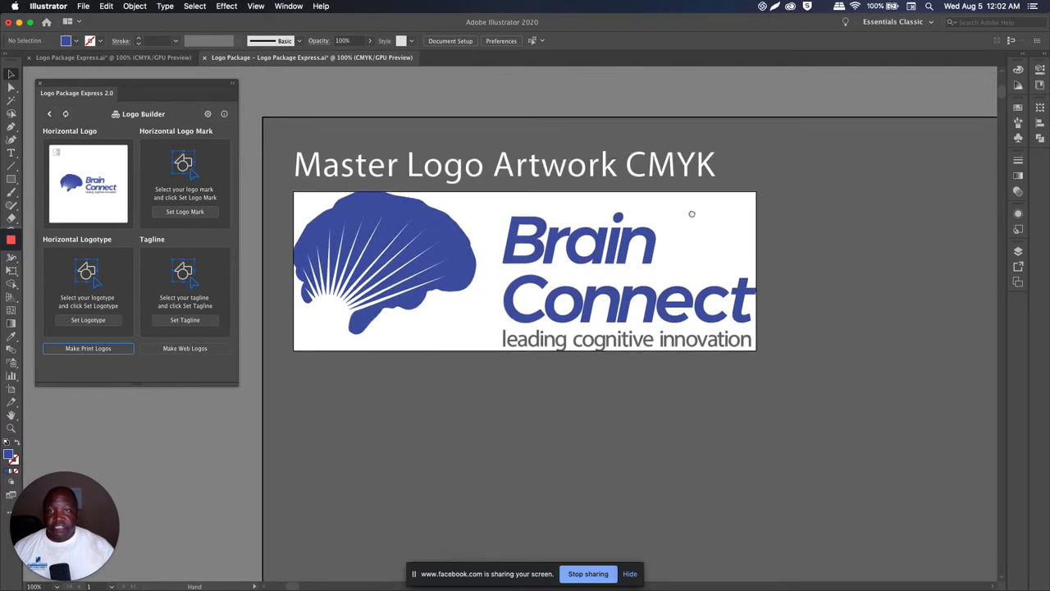
pyautogui.hscroll(1, 743, 199)
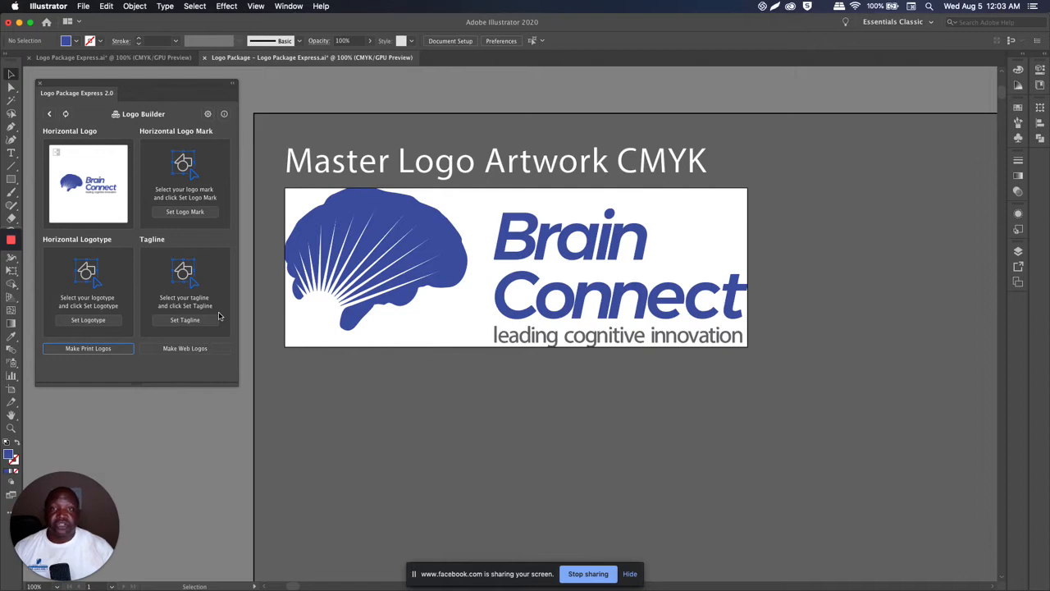
pyautogui.scroll(2, 360, 178)
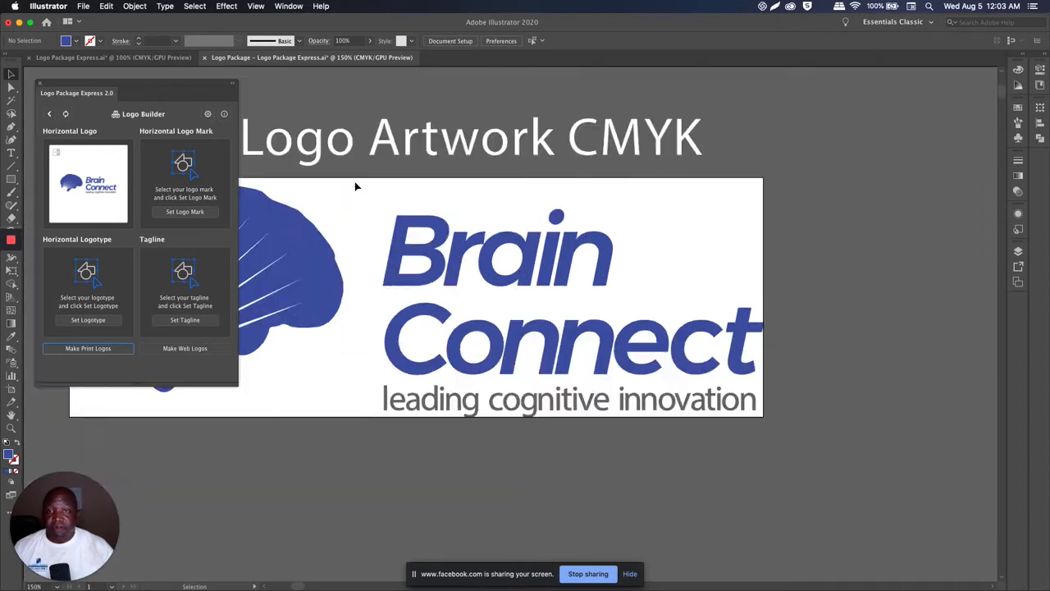
pyautogui.moveTo(351, 195); pyautogui.dragTo(564, 208)
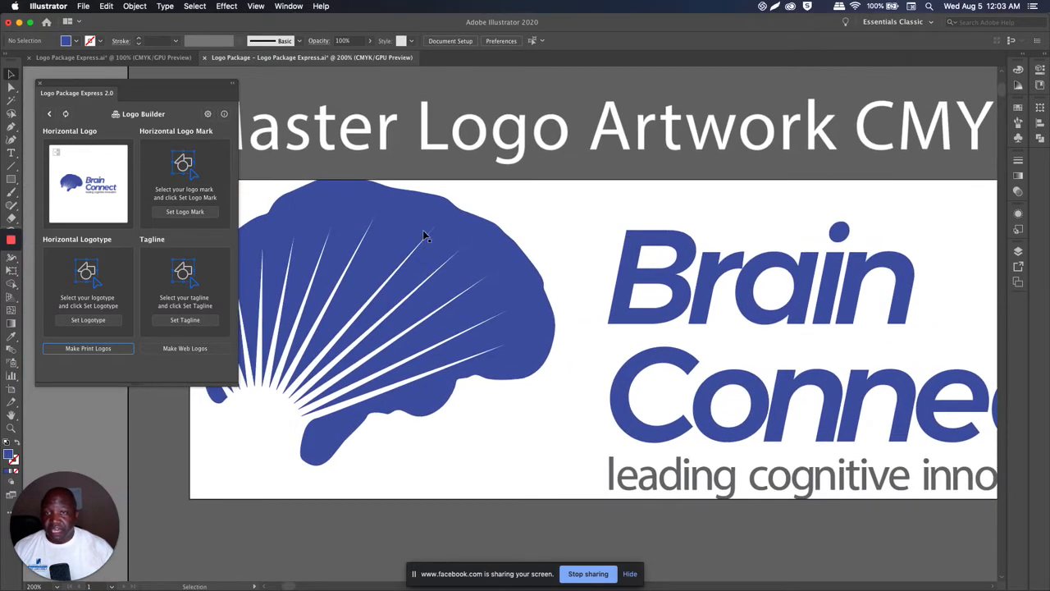
pyautogui.scroll(-1, 424, 235)
pyautogui.moveTo(358, 215); pyautogui.dragTo(549, 183)
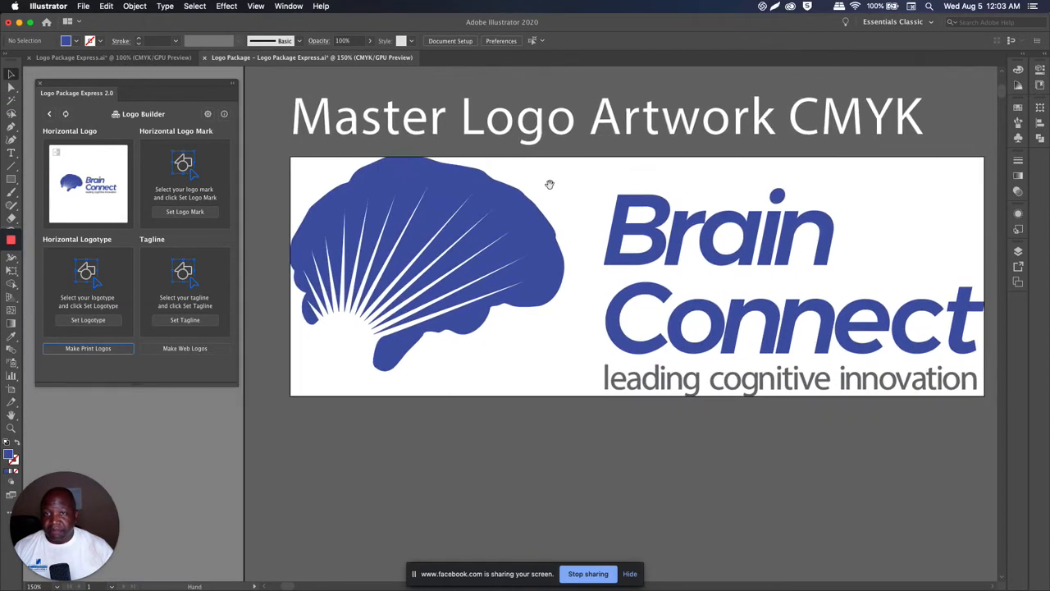
# Select the brain mark and inspect its outline up close along the artboard edges
pyautogui.click(451, 179)
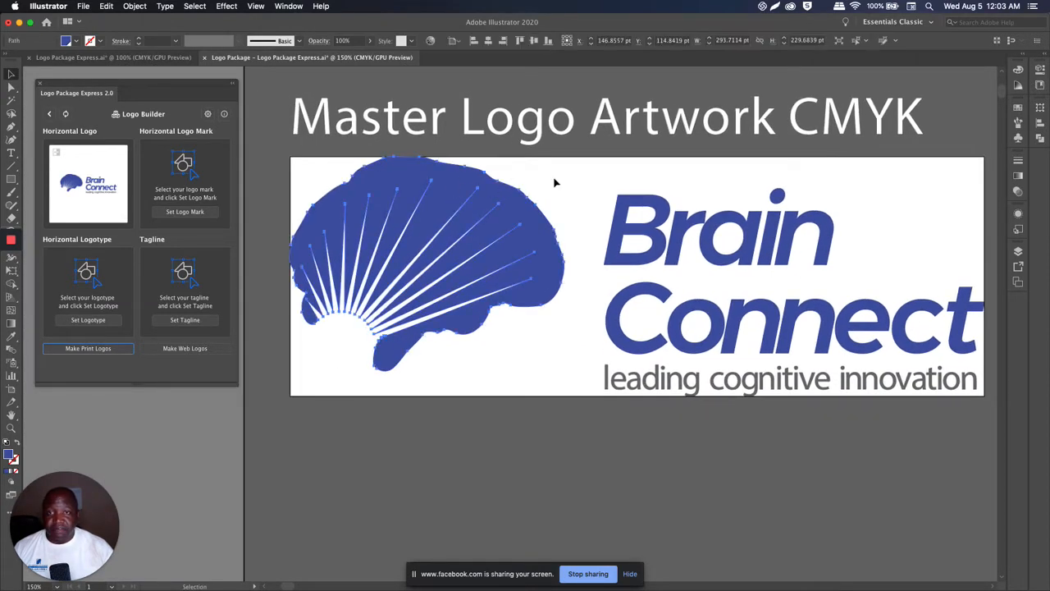
pyautogui.scroll(2, 401, 172)
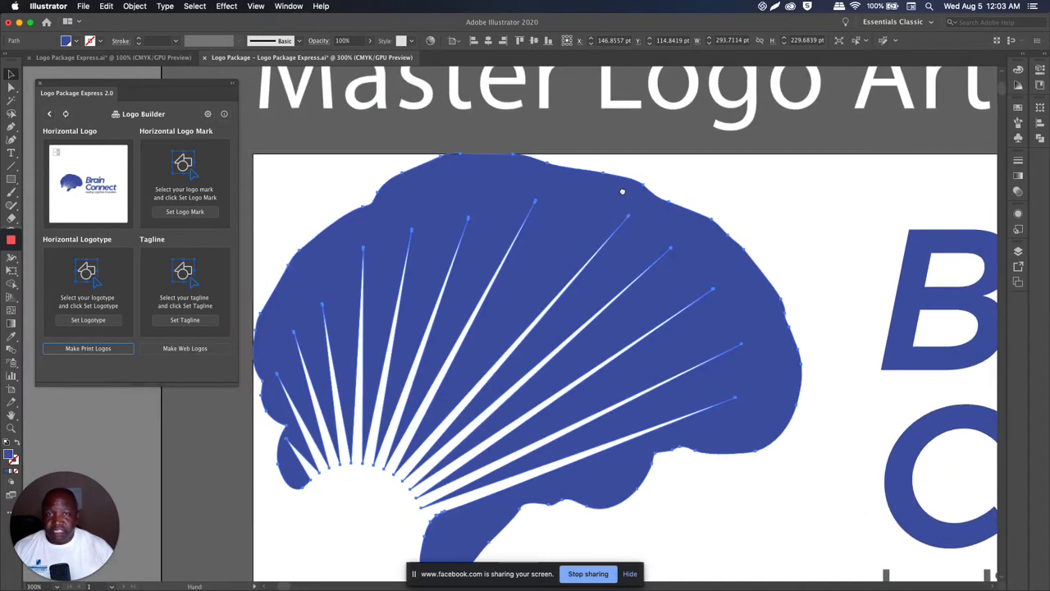
pyautogui.scroll(2, 452, 157)
pyautogui.scroll(-4, 451, 156)
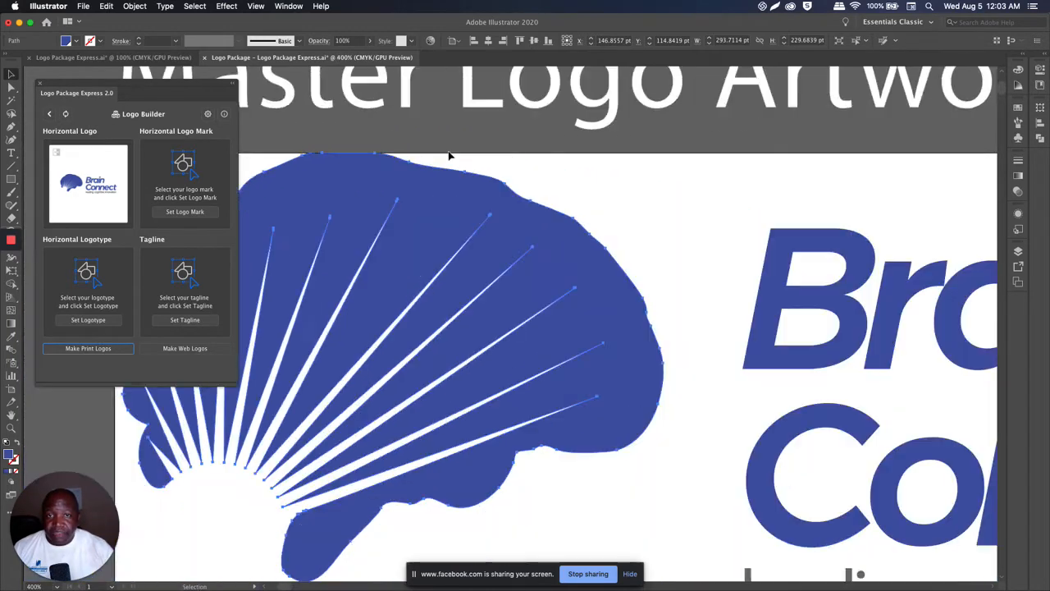
pyautogui.press('space')
pyautogui.moveTo(477, 211); pyautogui.dragTo(637, 238)
pyautogui.scroll(-1, 543, 192)
pyautogui.press('space')
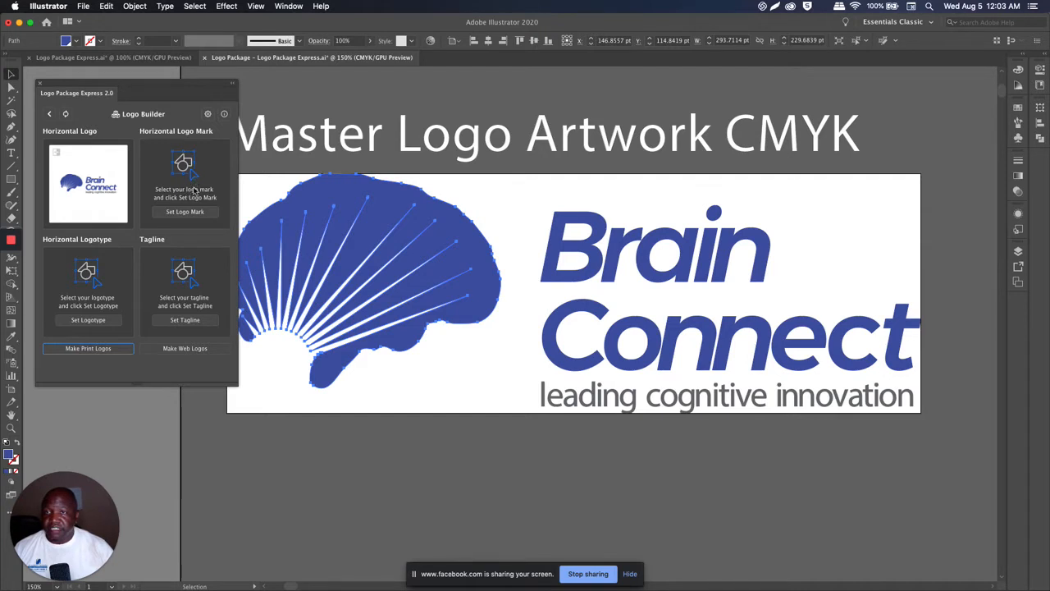
pyautogui.click(405, 408)
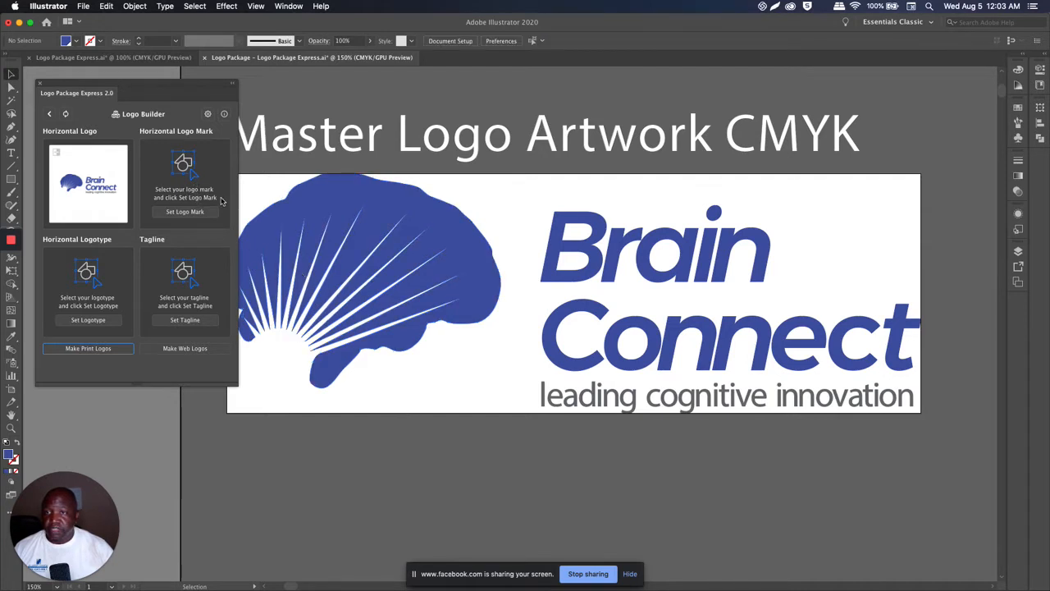
# Inspect the logo's separate parts by selecting individual wordmark letters, the brain mark and tagline characters
pyautogui.click(581, 250)
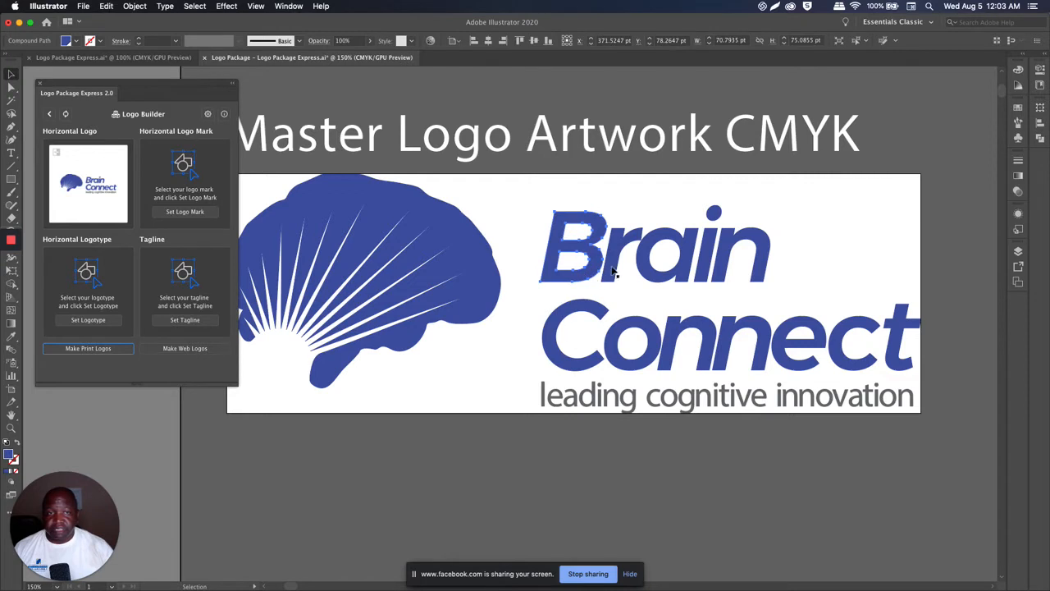
pyautogui.click(707, 269)
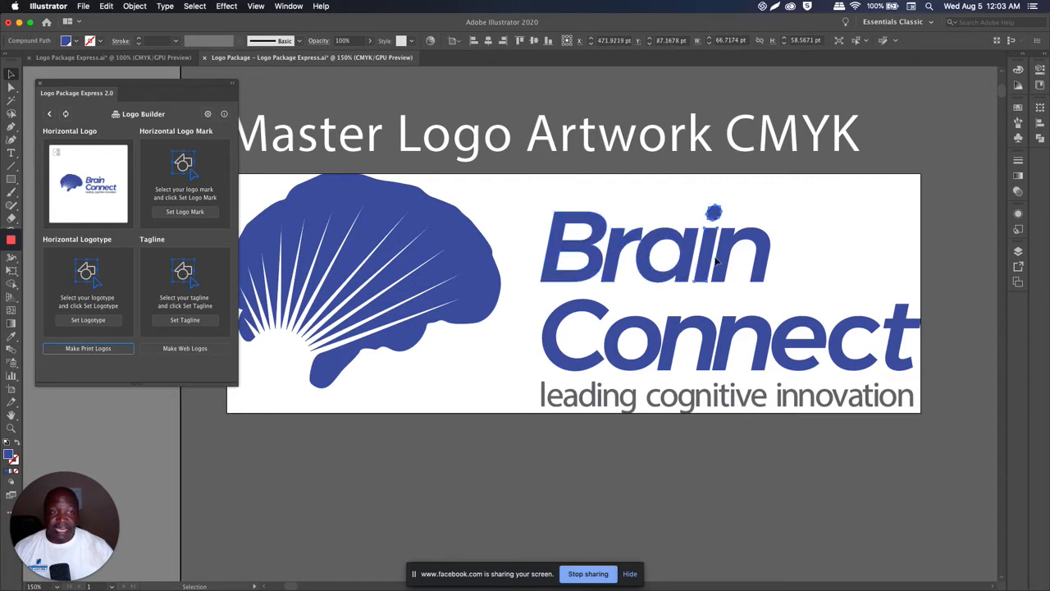
pyautogui.hscroll(-2, 623, 267)
pyautogui.click(469, 296)
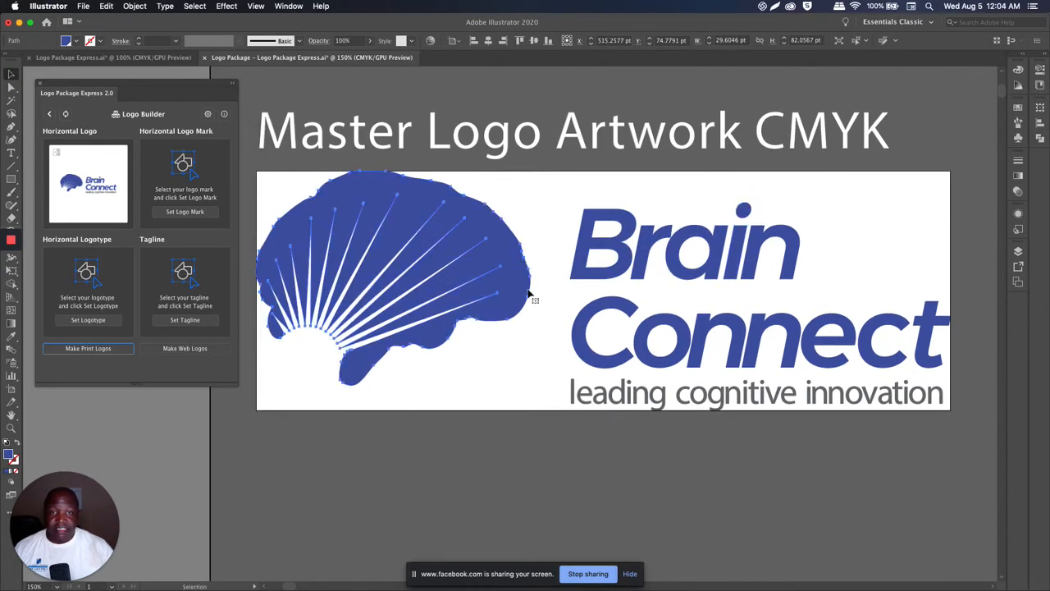
pyautogui.click(605, 400)
pyautogui.click(660, 406)
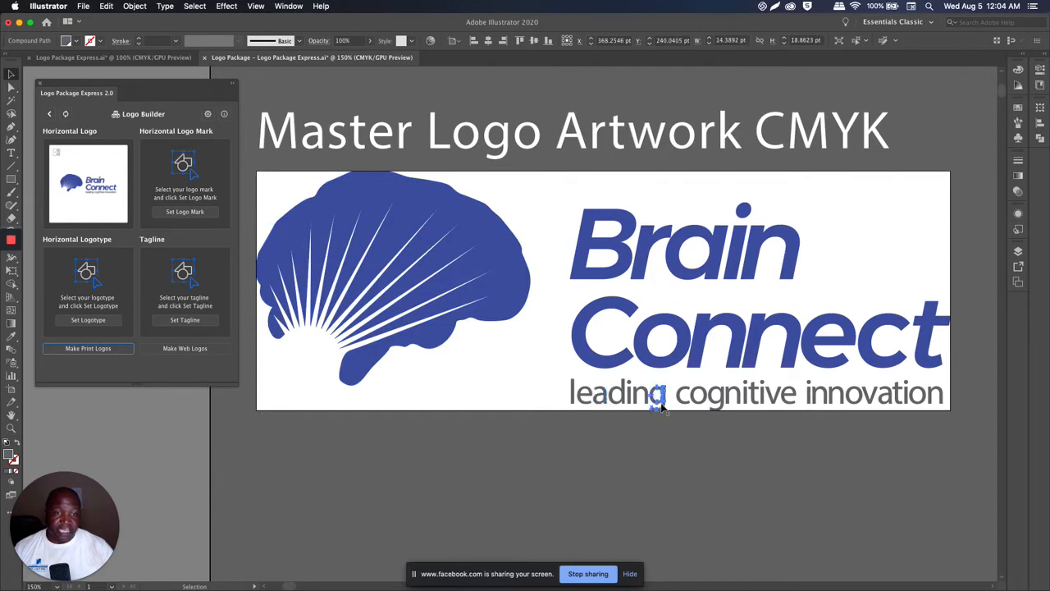
pyautogui.click(730, 401)
pyautogui.click(723, 444)
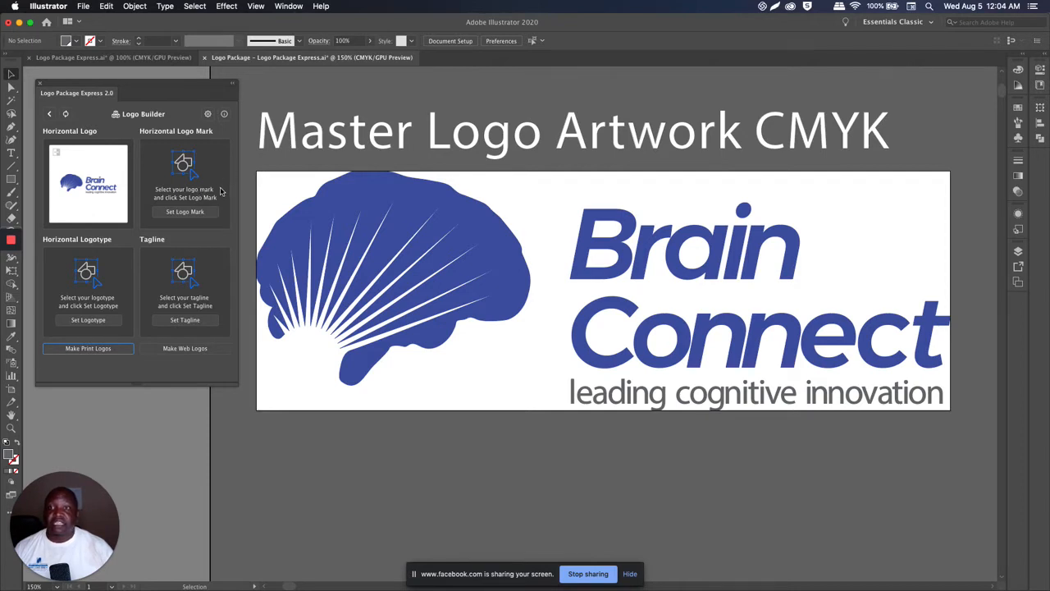
# Set the brain shape as the horizontal logo mark
pyautogui.hscroll(-1, 407, 197)
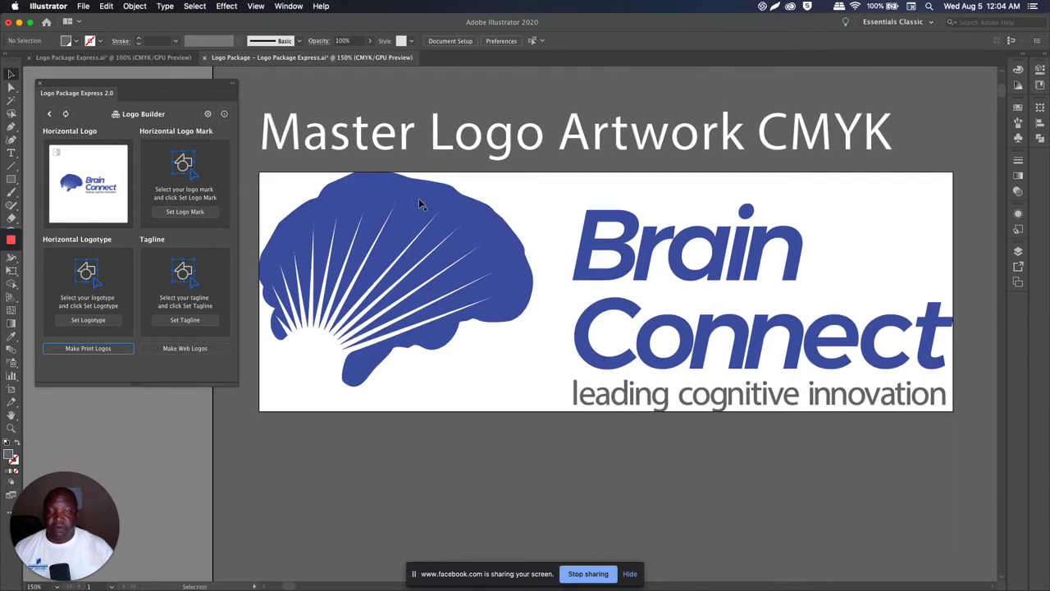
pyautogui.click(418, 203)
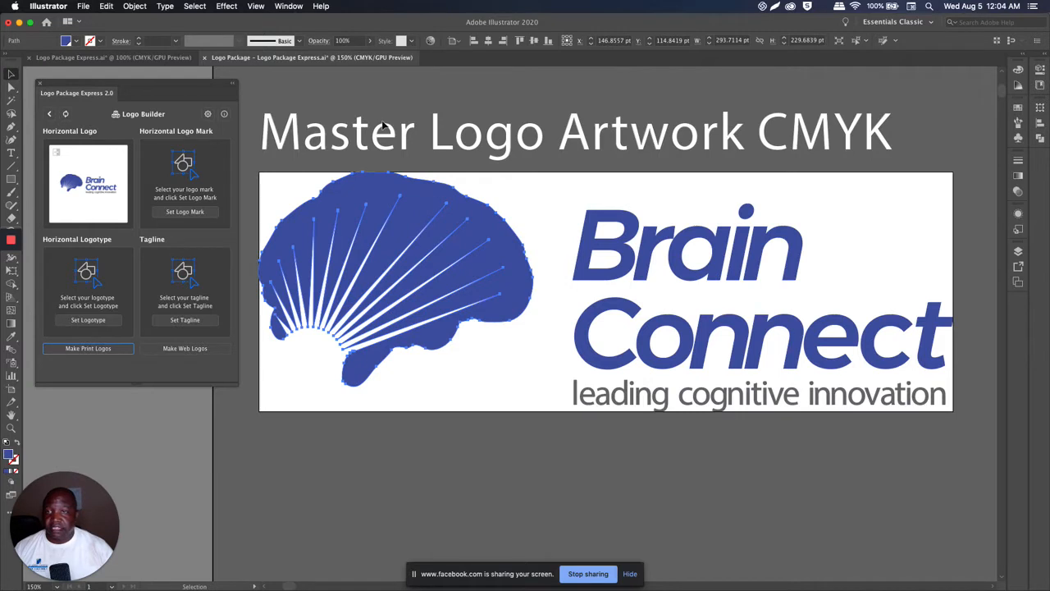
pyautogui.click(200, 212)
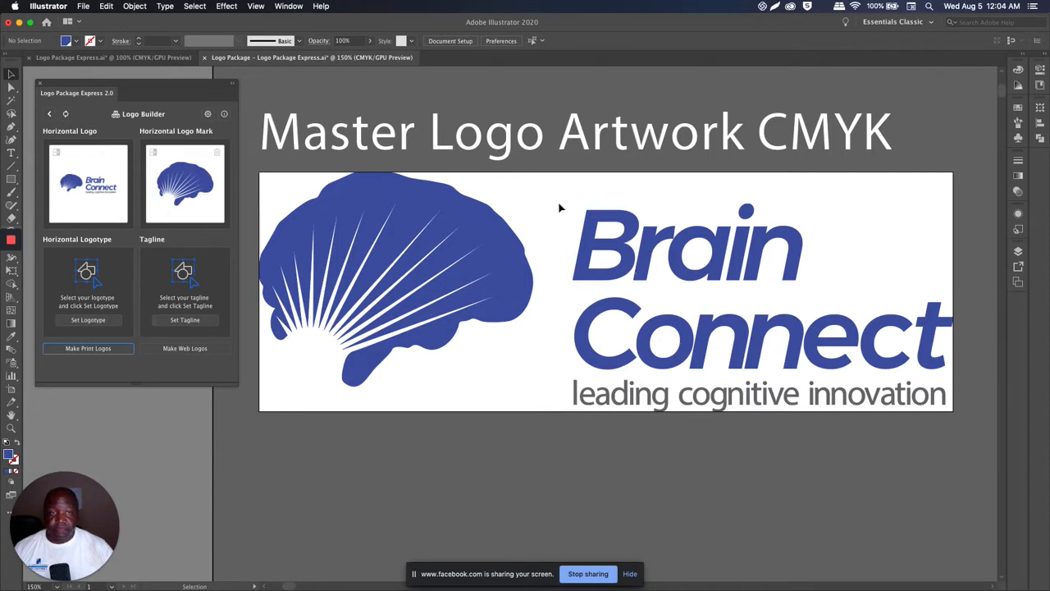
# Set the "Brain Connect" lettering without the tagline as the horizontal logotype, and remove that logotype again
pyautogui.moveTo(552, 200); pyautogui.dragTo(952, 358)
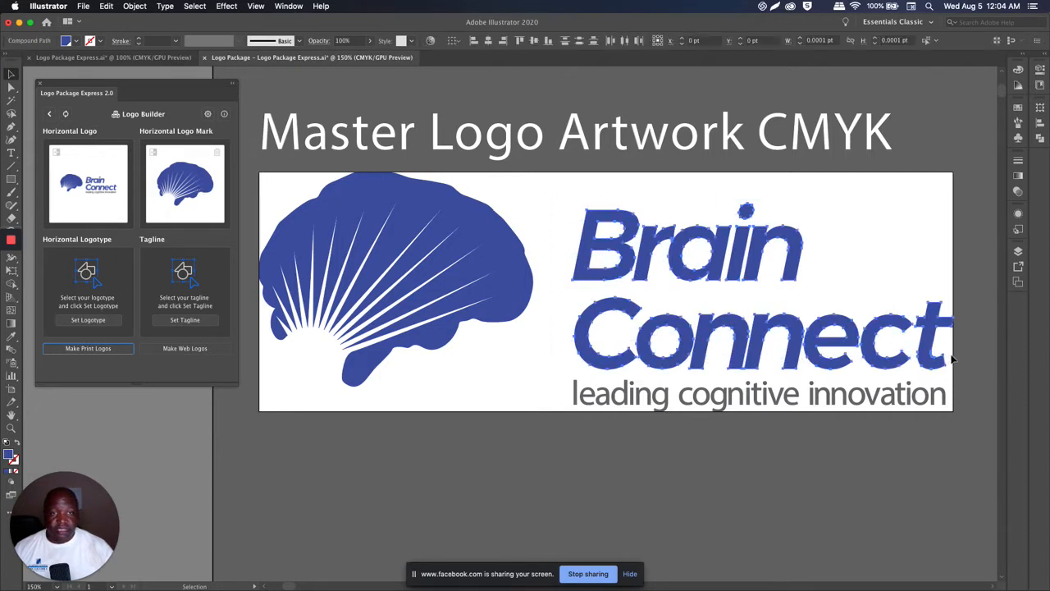
pyautogui.click(88, 320)
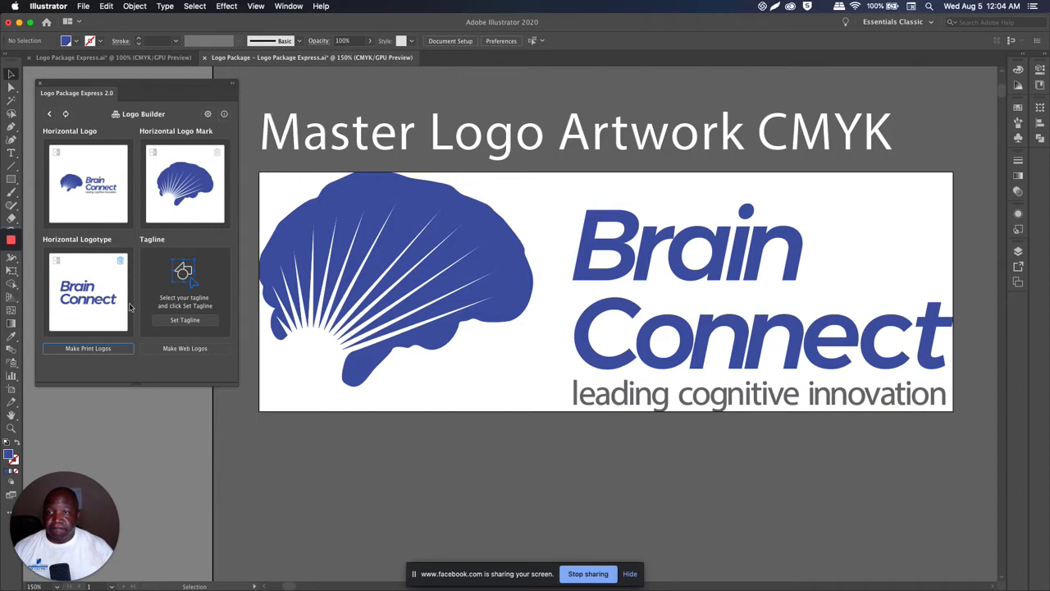
pyautogui.click(120, 263)
# Try setting only the "Brain Conn" letters as the horizontal logotype, and remove that logotype again
pyautogui.moveTo(719, 315); pyautogui.dragTo(615, 319)
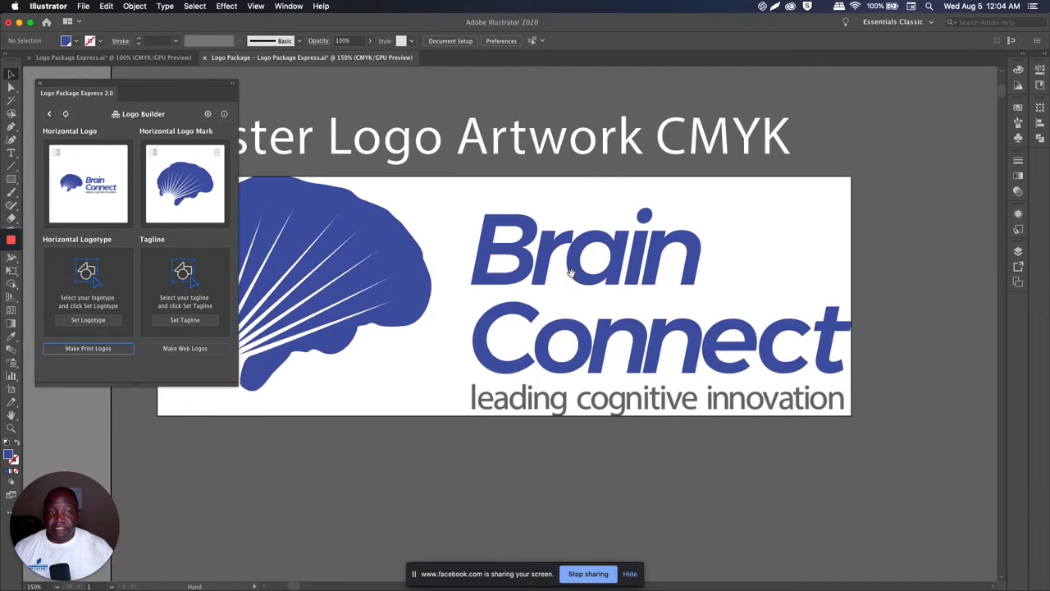
pyautogui.click(663, 349)
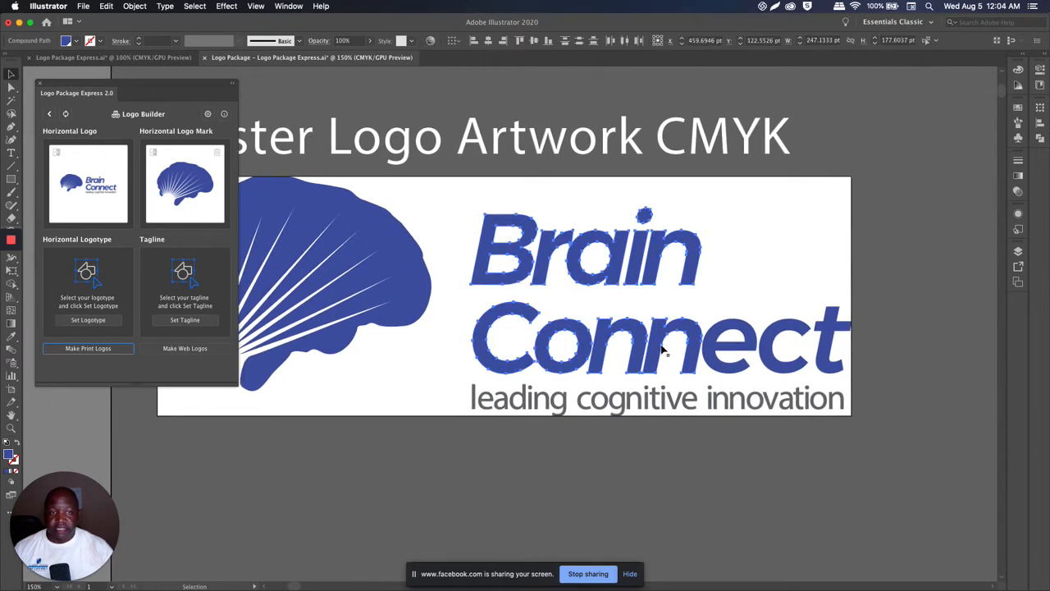
pyautogui.click(88, 320)
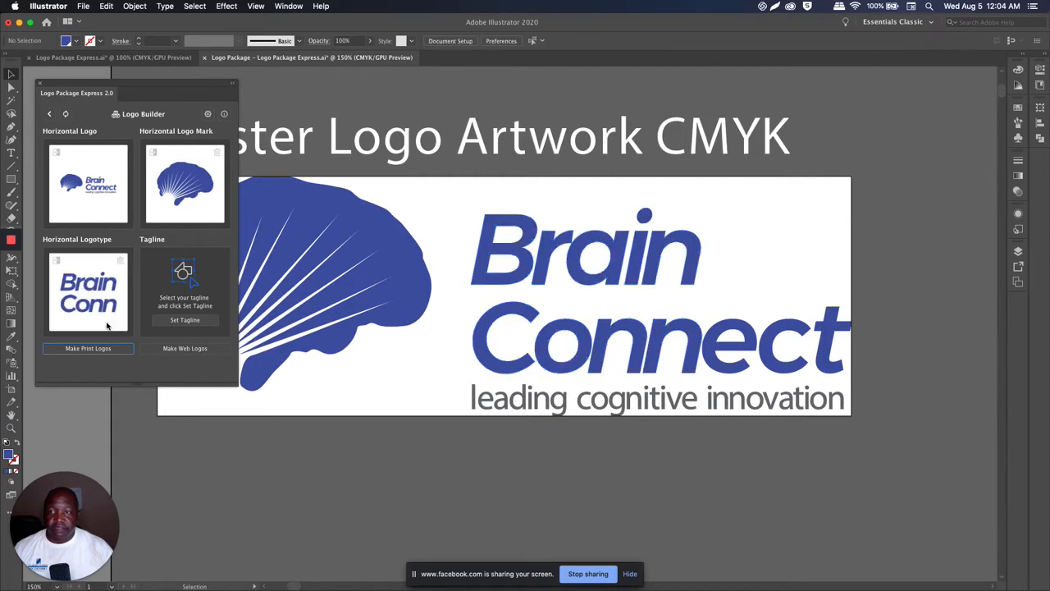
pyautogui.click(121, 261)
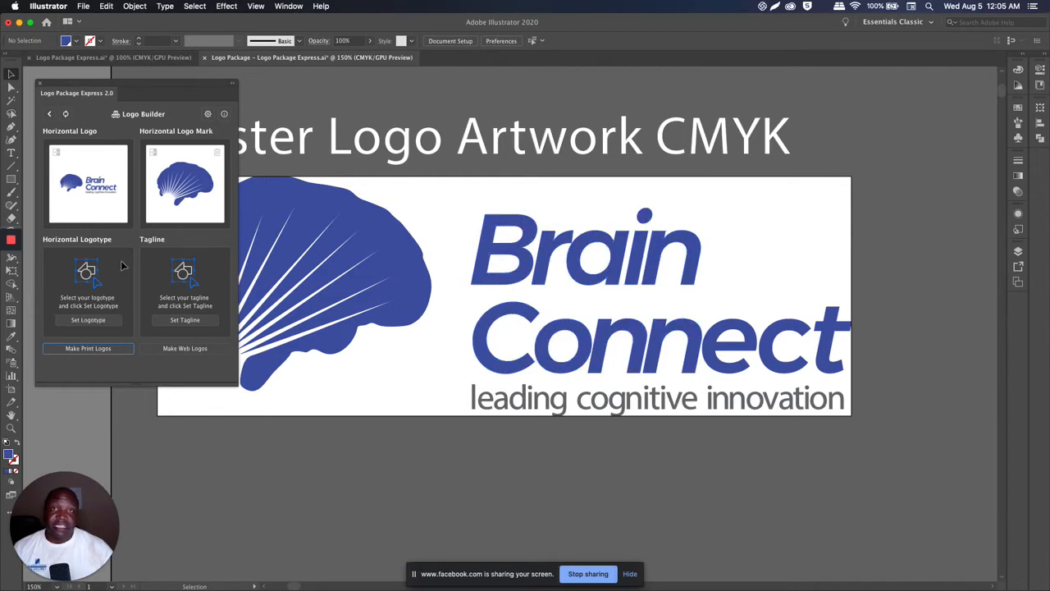
# Set the complete "Brain Connect" lettering as the horizontal logotype and "leading cognitive innovation" as the tagline
pyautogui.moveTo(468, 215); pyautogui.dragTo(856, 362)
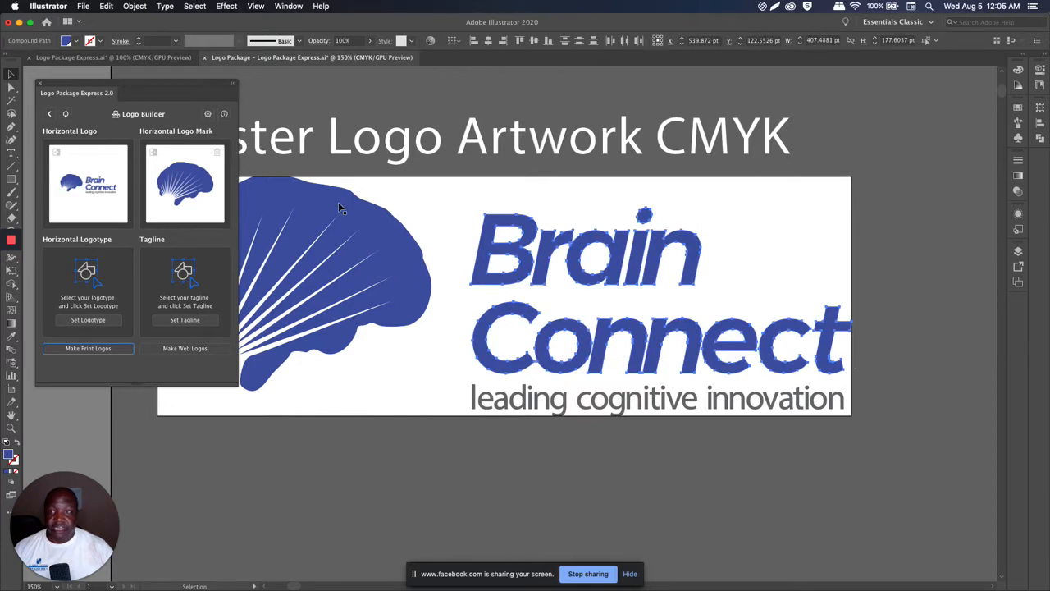
pyautogui.click(88, 320)
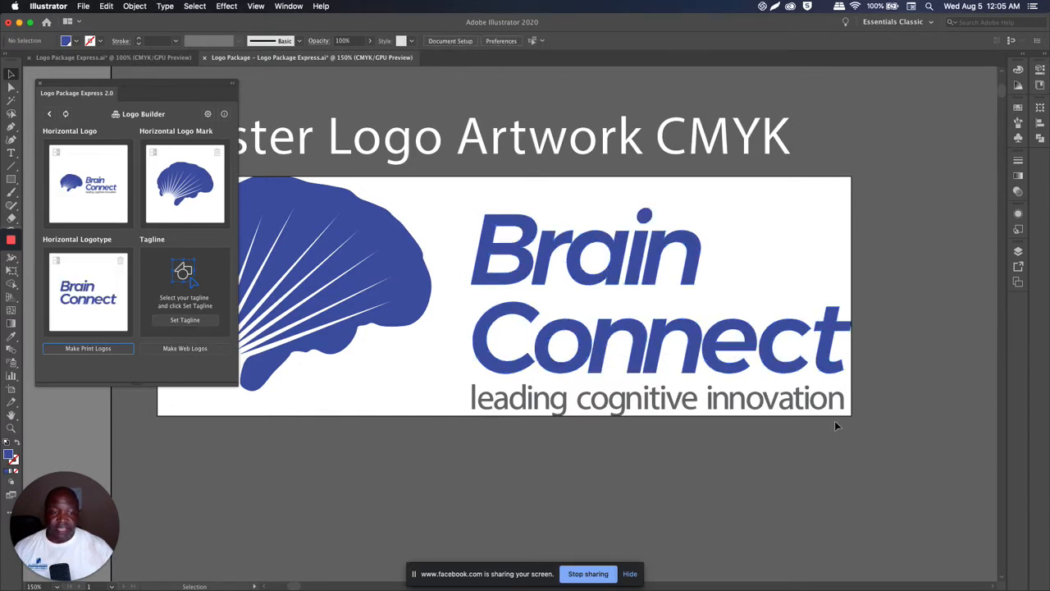
pyautogui.click(469, 401)
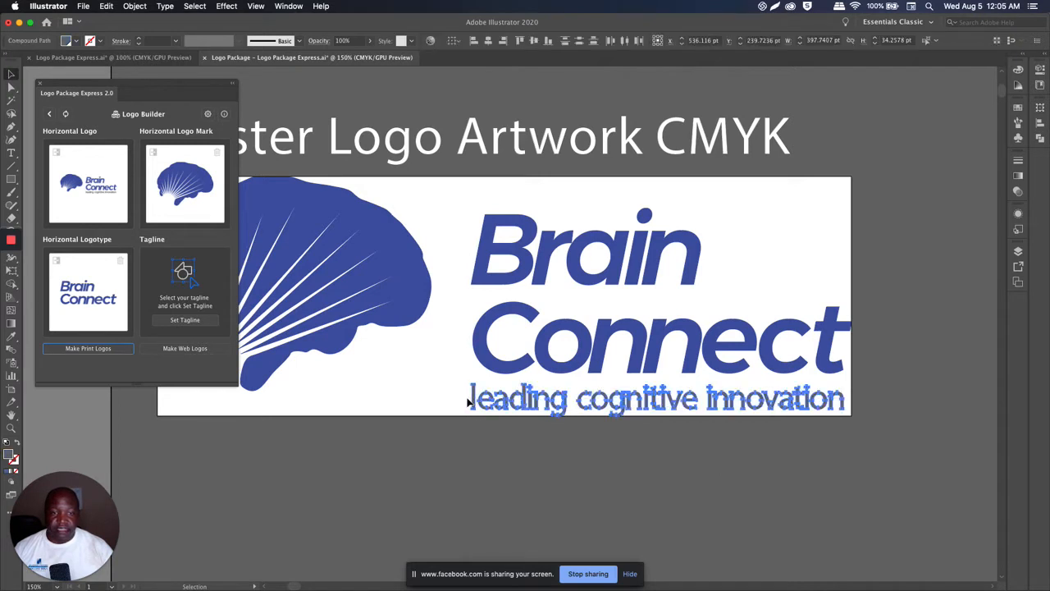
pyautogui.click(186, 321)
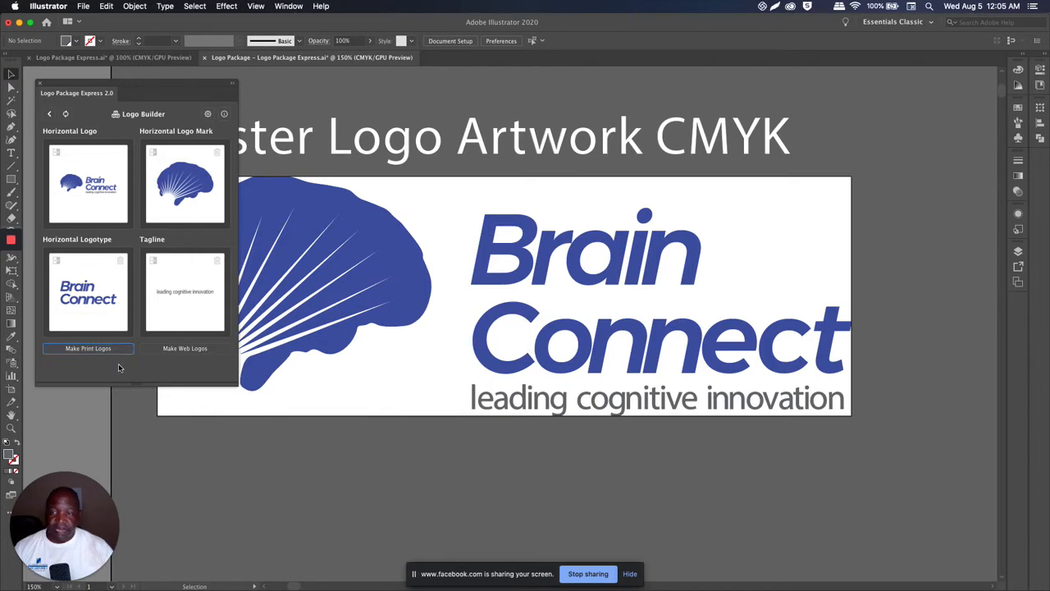
# Generate the print logos, collapse the plugin panel and look over the grid of logo layouts and color versions
pyautogui.click(90, 350)
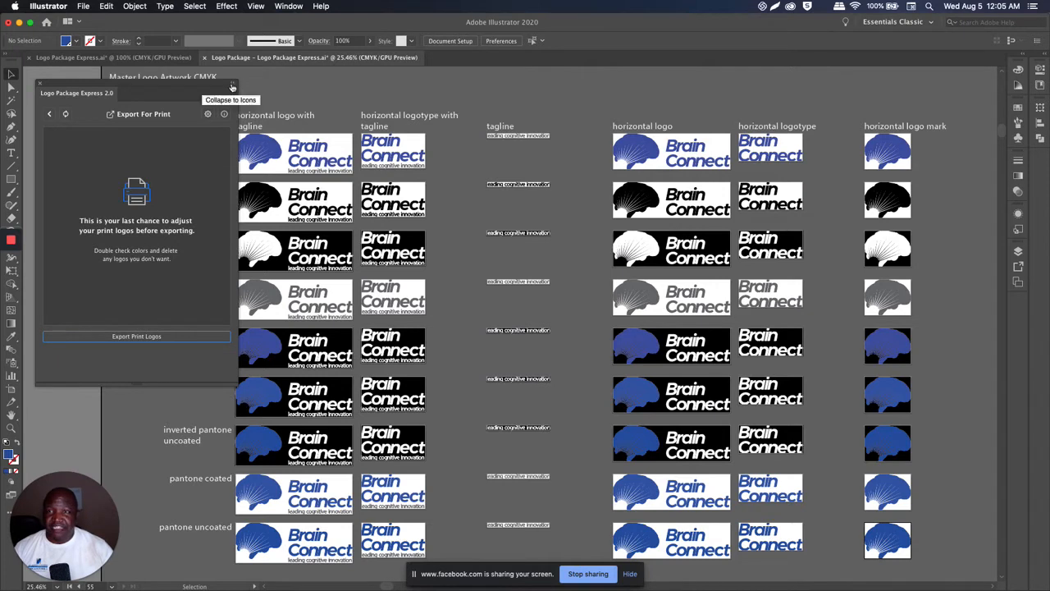
pyautogui.click(233, 83)
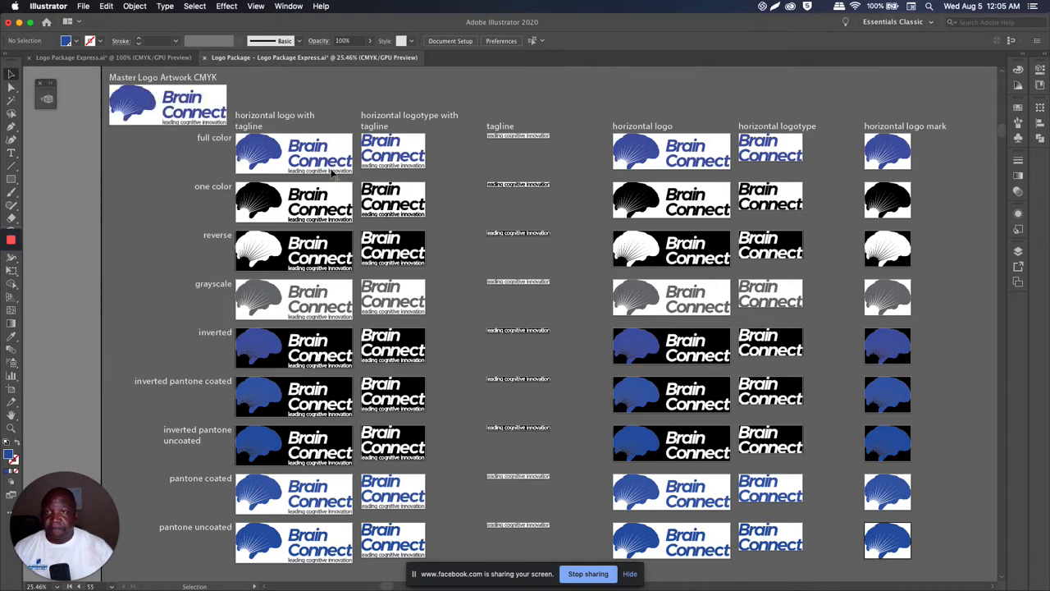
pyautogui.press('super+minus')
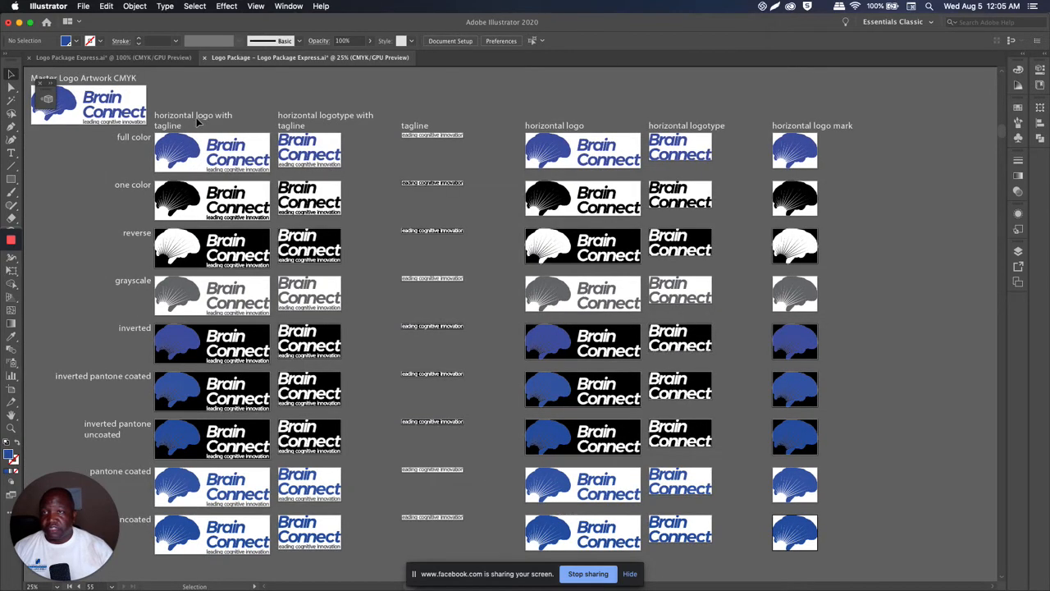
pyautogui.moveTo(195, 123); pyautogui.dragTo(245, 121)
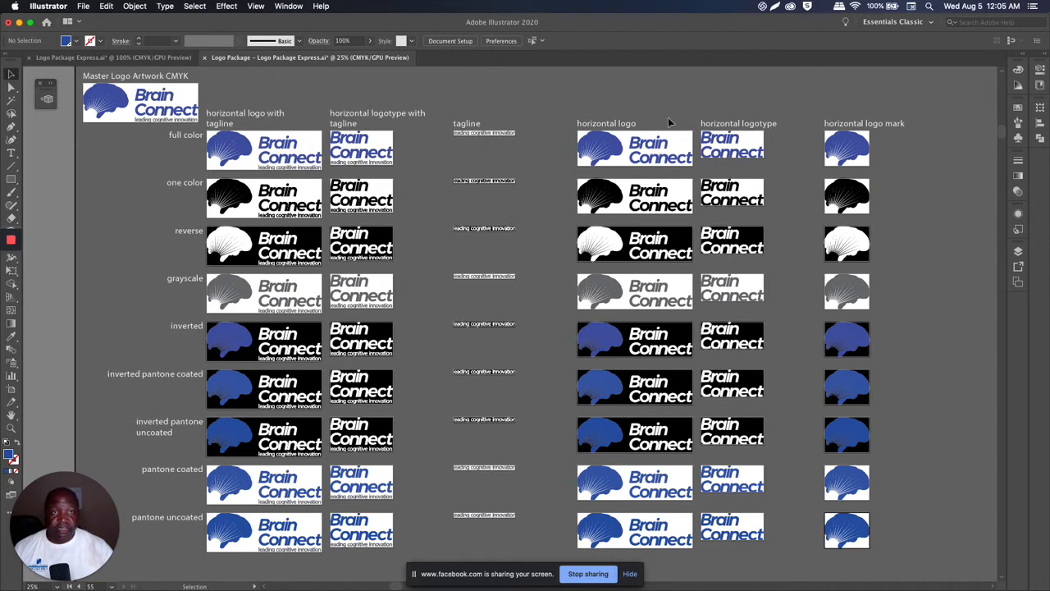
pyautogui.scroll(-1, 657, 126)
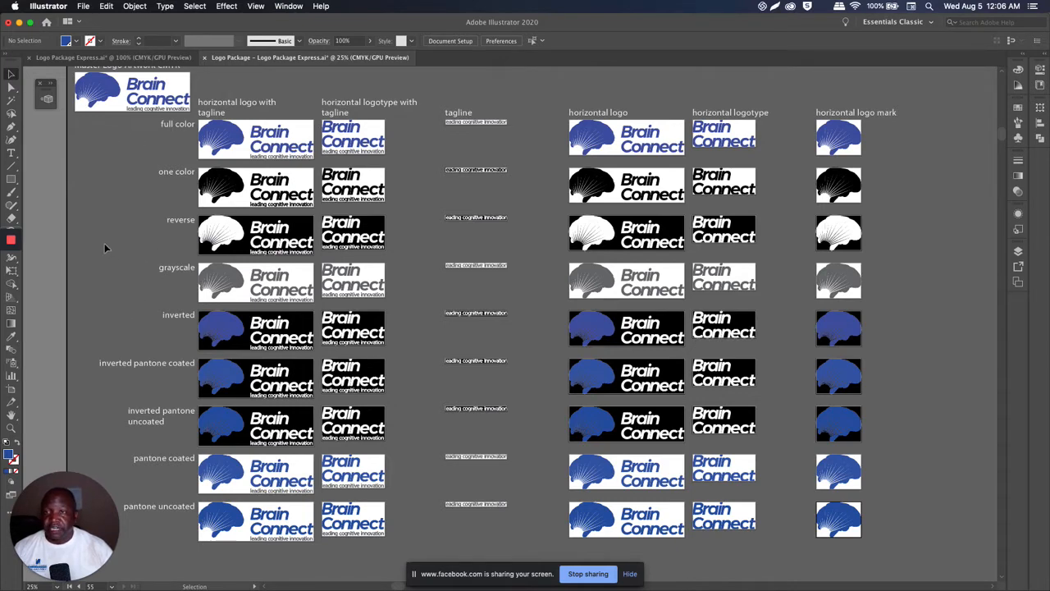
pyautogui.moveTo(106, 244); pyautogui.dragTo(155, 229)
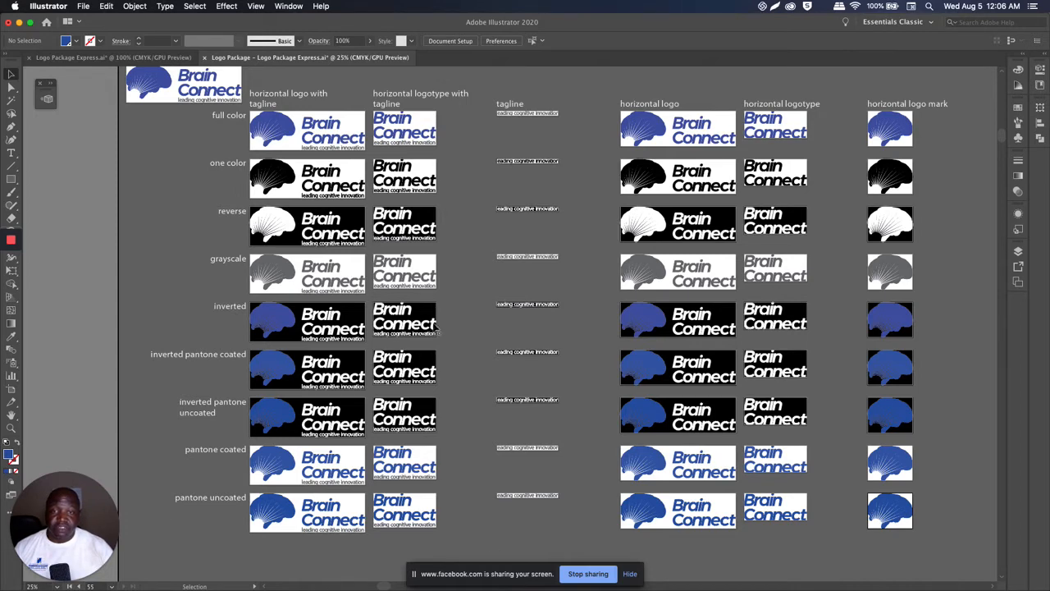
pyautogui.press('space')
pyautogui.moveTo(635, 240); pyautogui.dragTo(612, 246)
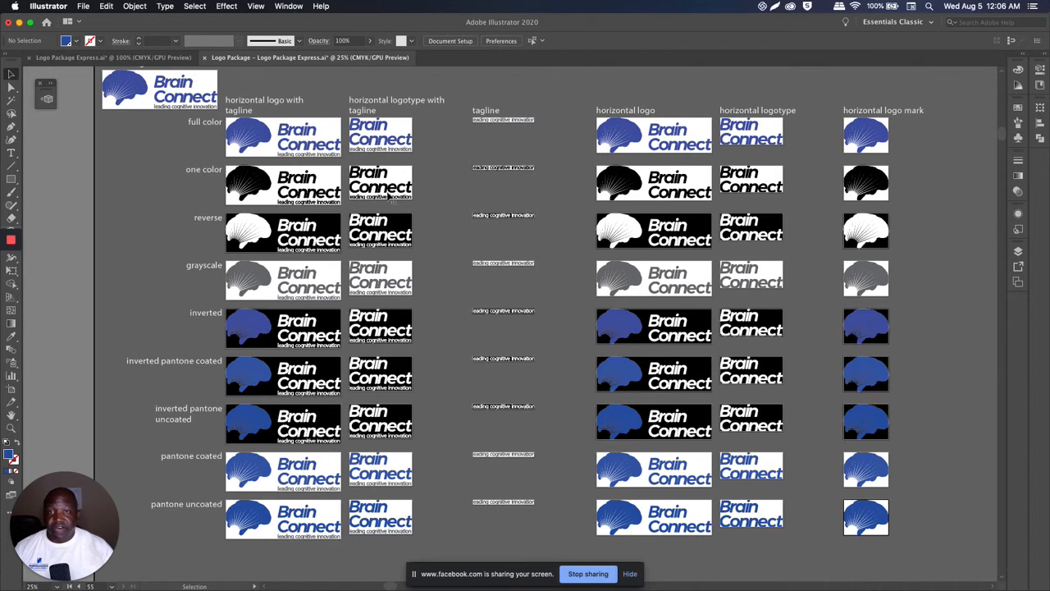
# Delete the tagline artwork from the one color and inverted rows of the print logo grid
pyautogui.click(369, 179)
pyautogui.click(503, 168)
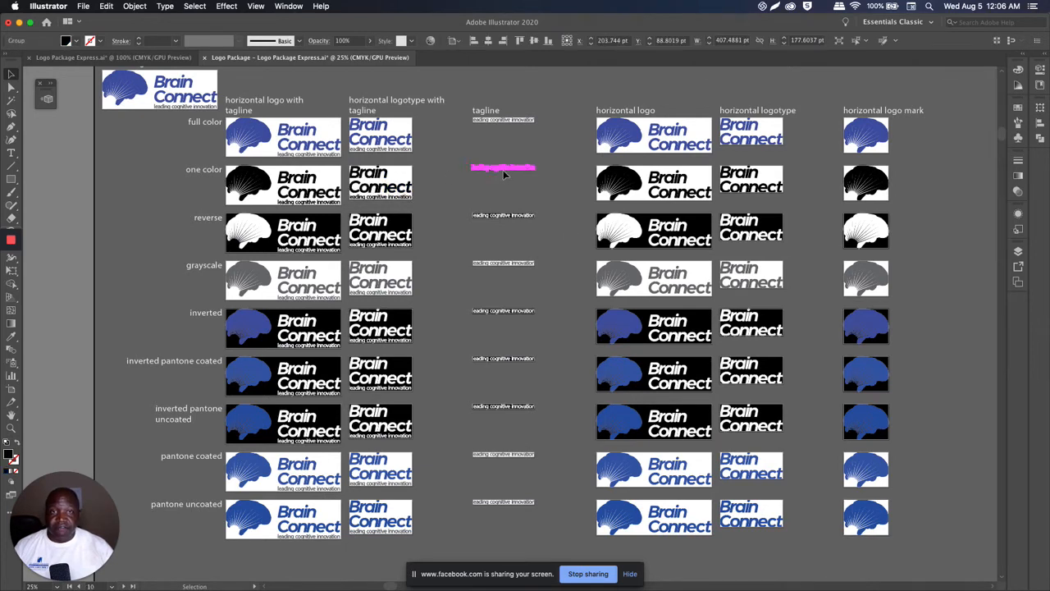
pyautogui.click(514, 218)
pyautogui.click(526, 205)
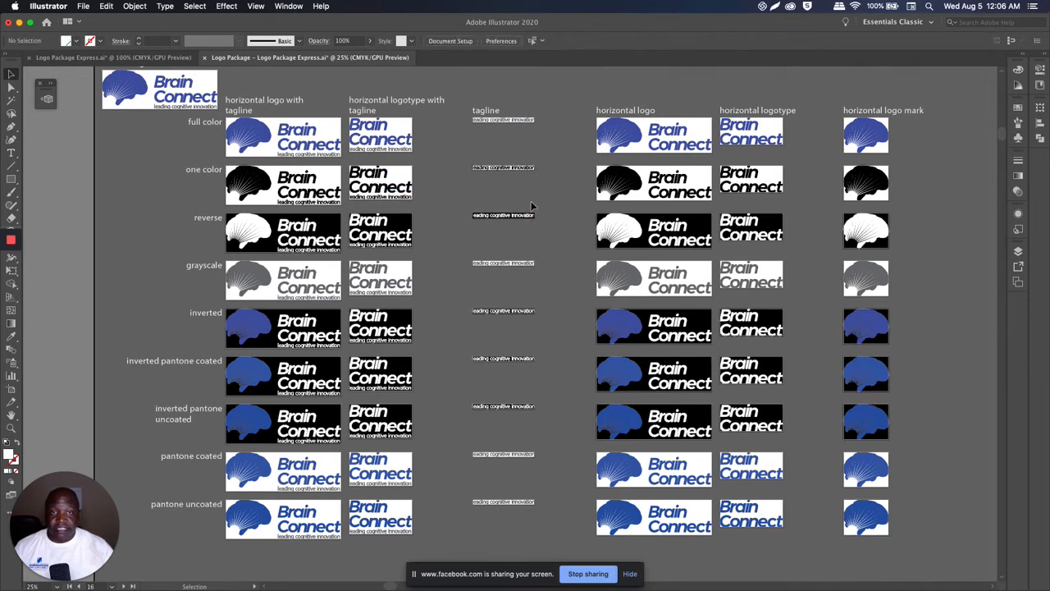
pyautogui.click(499, 169)
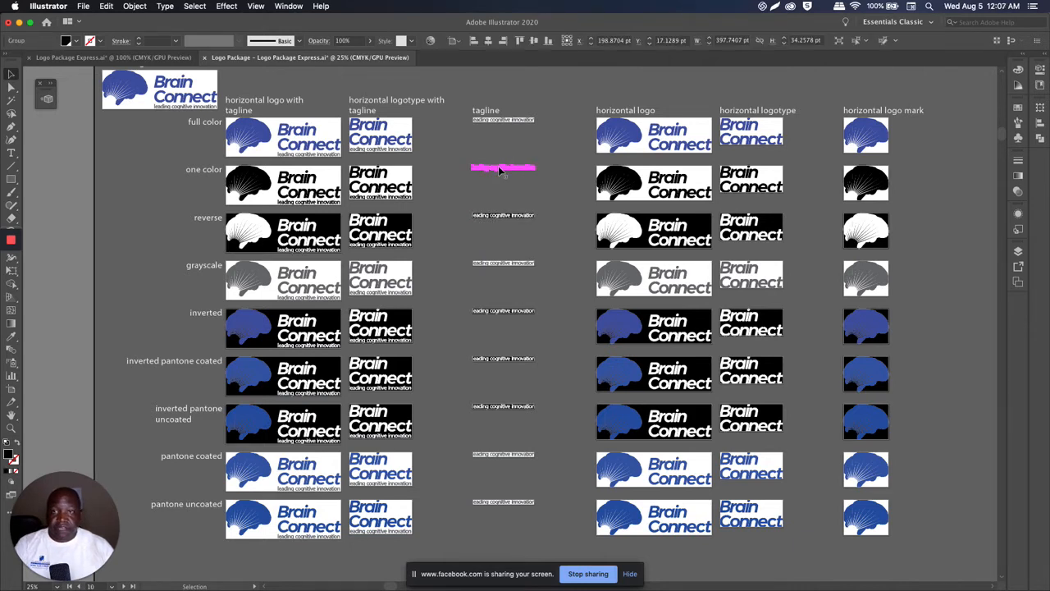
pyautogui.click(557, 235)
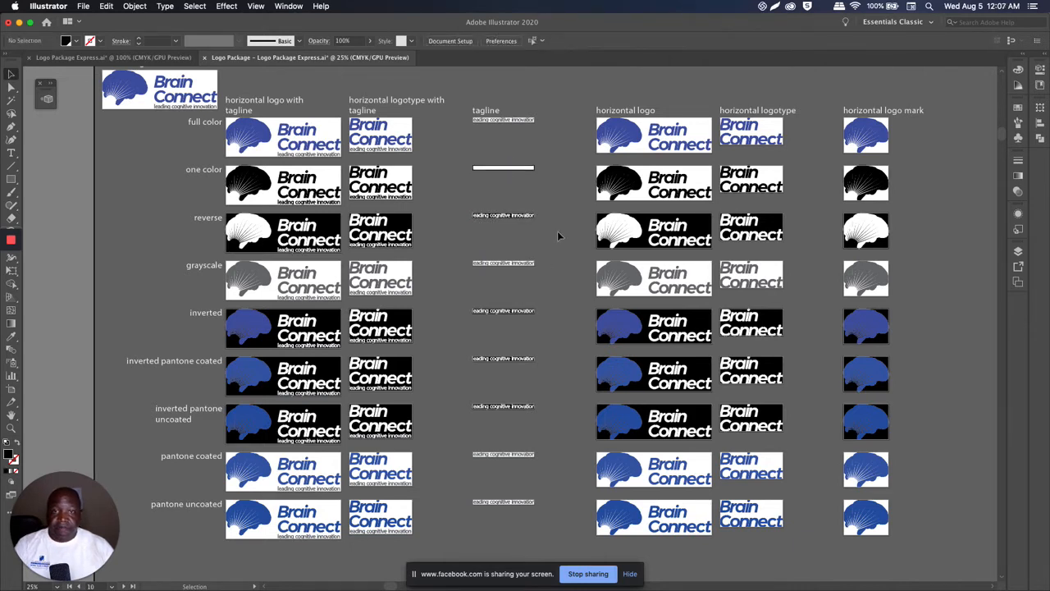
pyautogui.click(497, 314)
pyautogui.press('Delete')
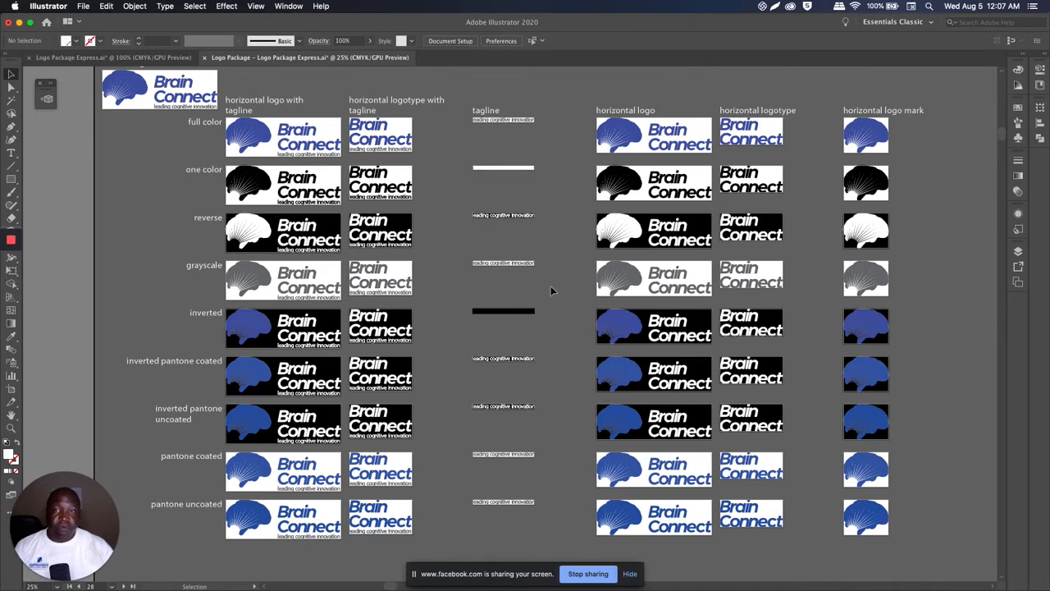
# Reopen the collapsed Logo Package Express panel and start the print logo export
pyautogui.click(48, 95)
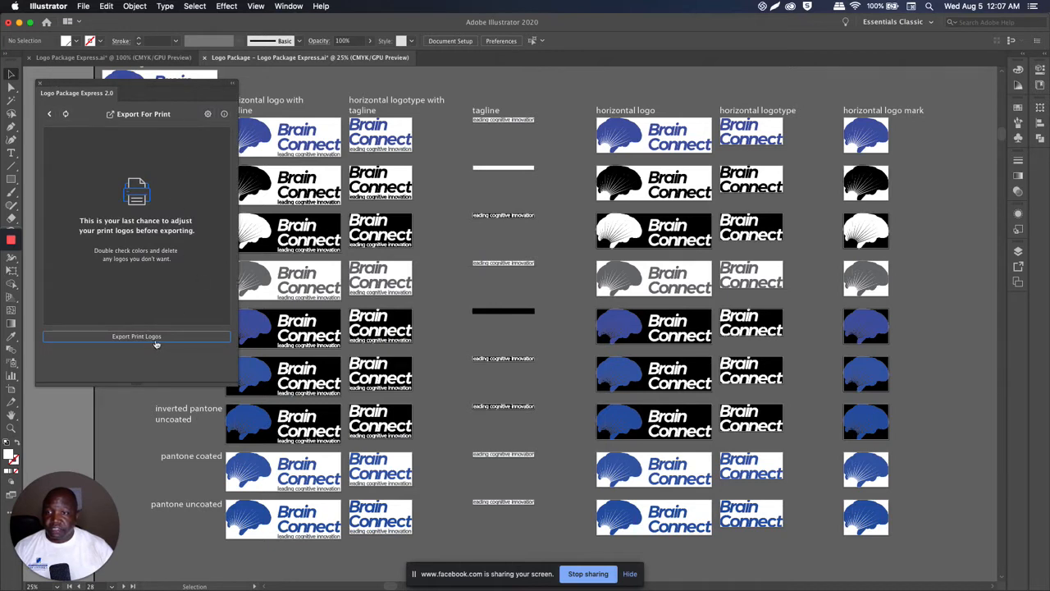
pyautogui.click(138, 337)
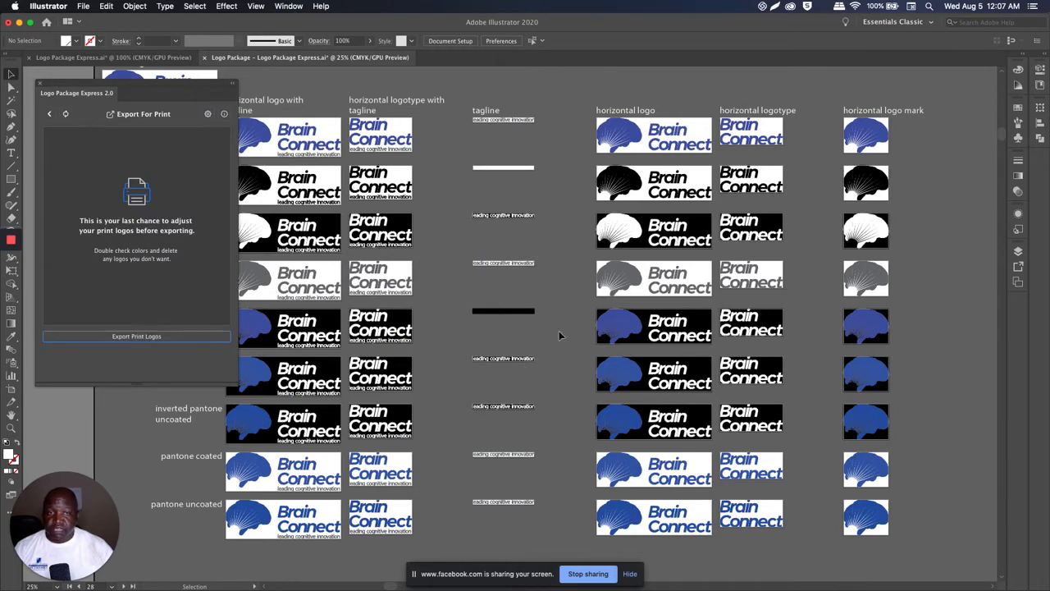
pyautogui.press('super+Tab')
pyautogui.press('super+Tab')
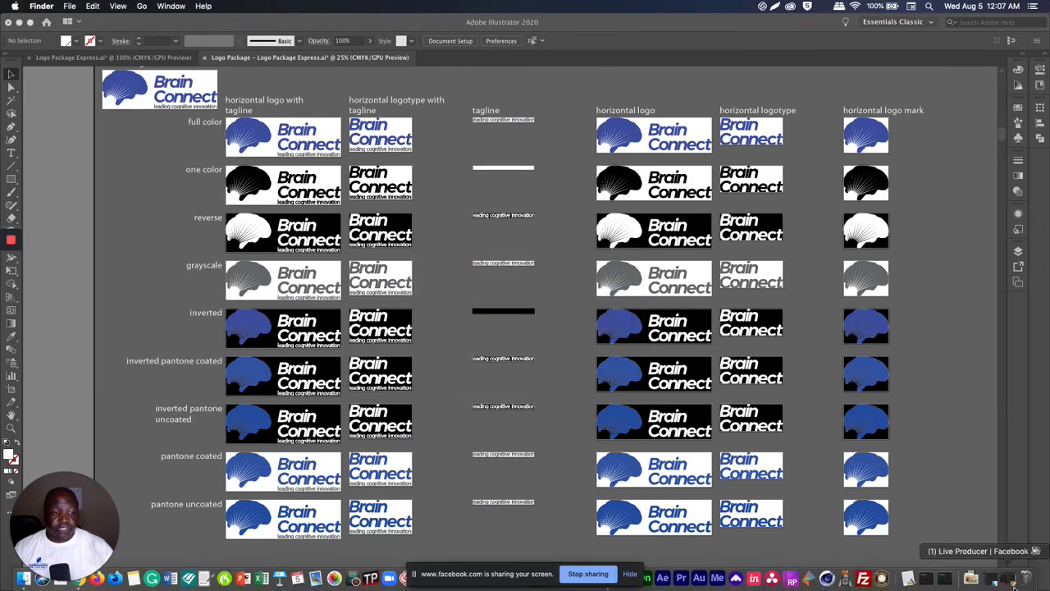
pyautogui.click(989, 579)
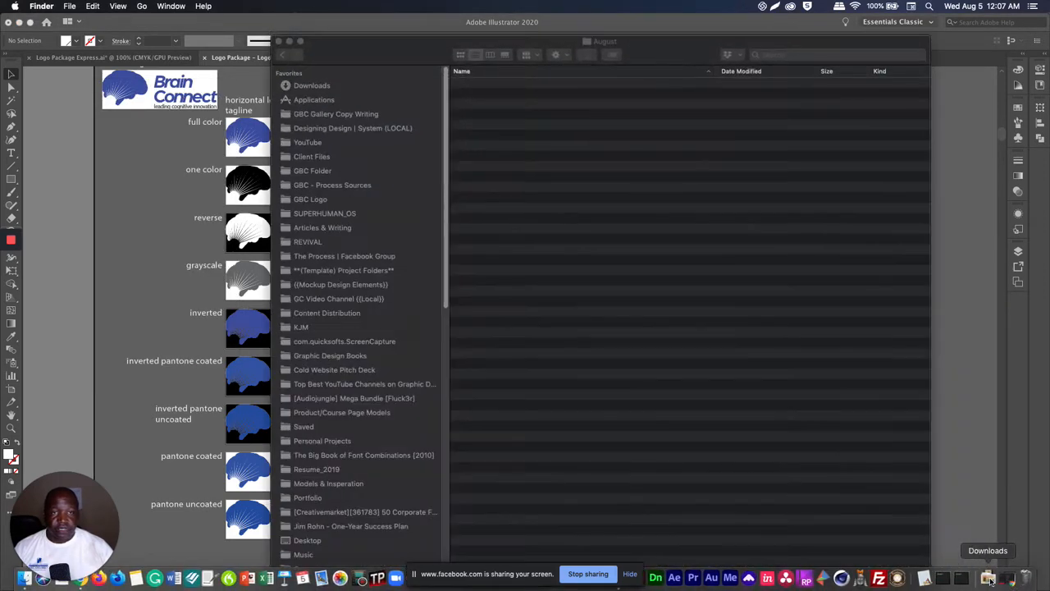
pyautogui.moveTo(642, 56); pyautogui.dragTo(731, 54)
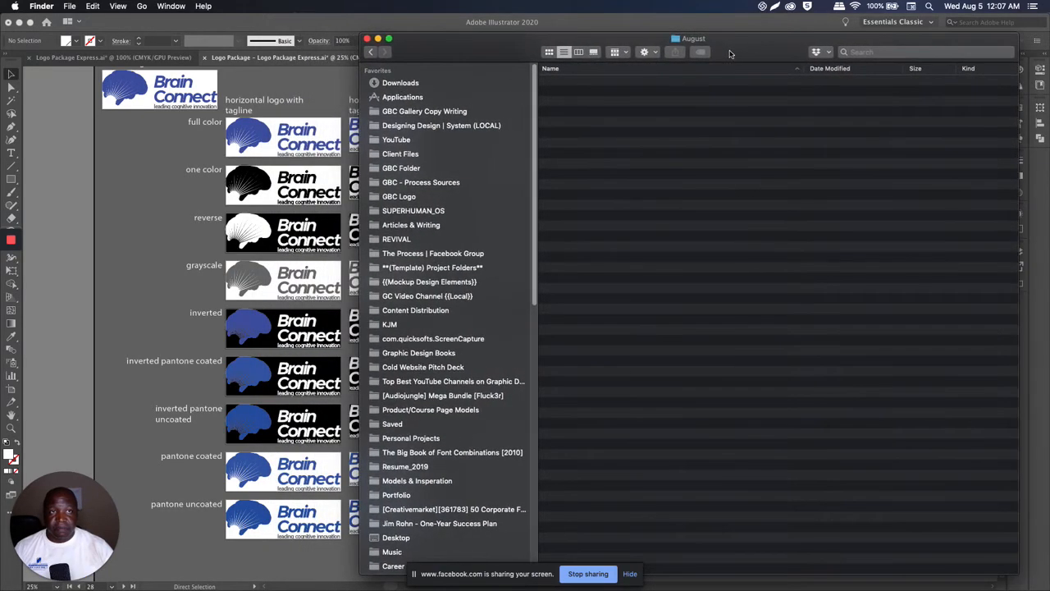
pyautogui.press('super+Tab')
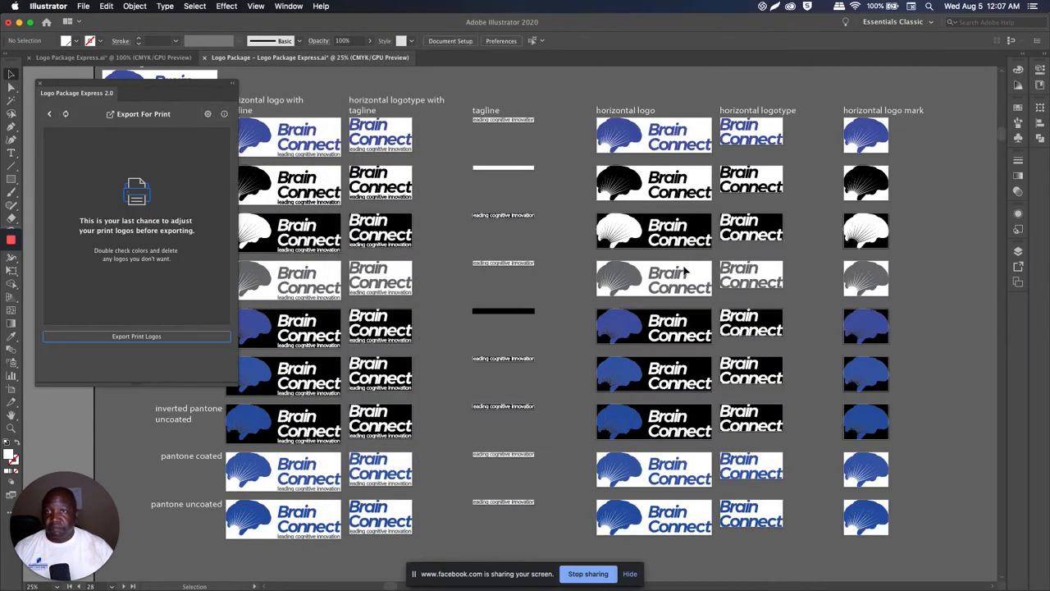
# Launch the print logo export and set its client name to Brain Connect
pyautogui.click(137, 337)
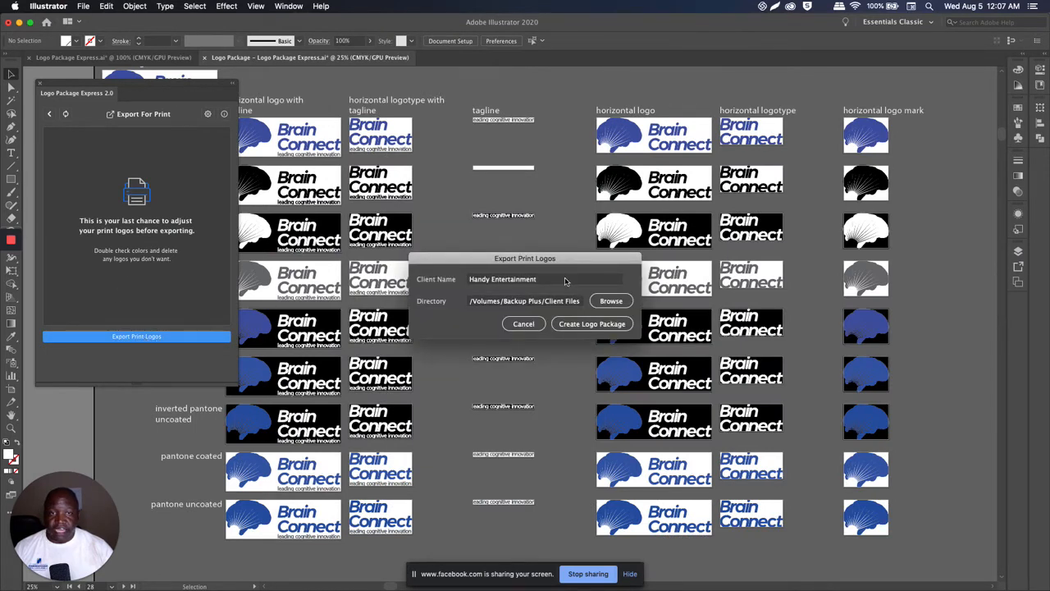
pyautogui.click(566, 282)
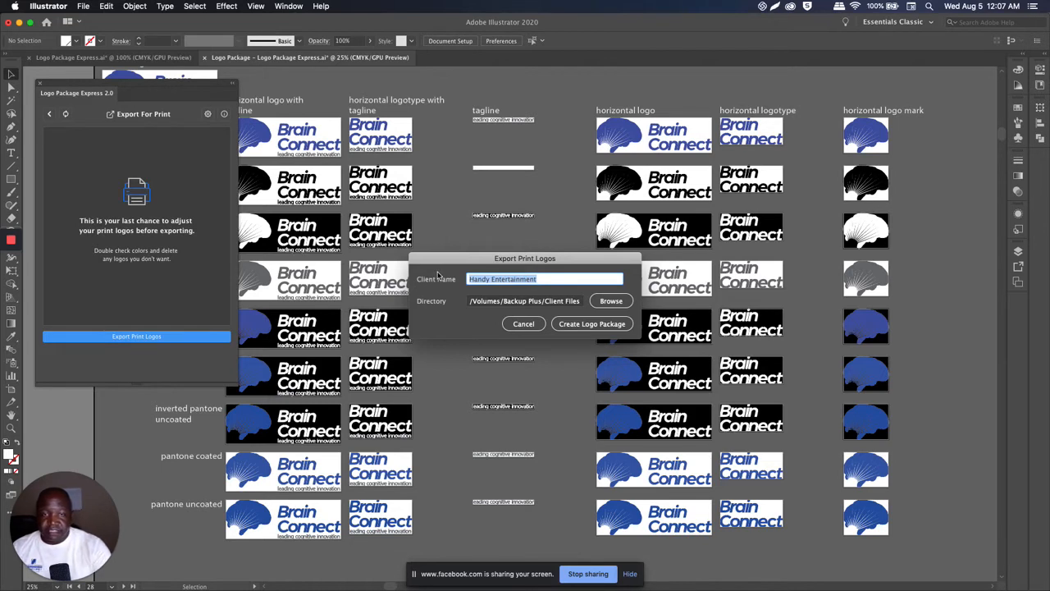
pyautogui.press('BackSpace')
pyautogui.write('Br')
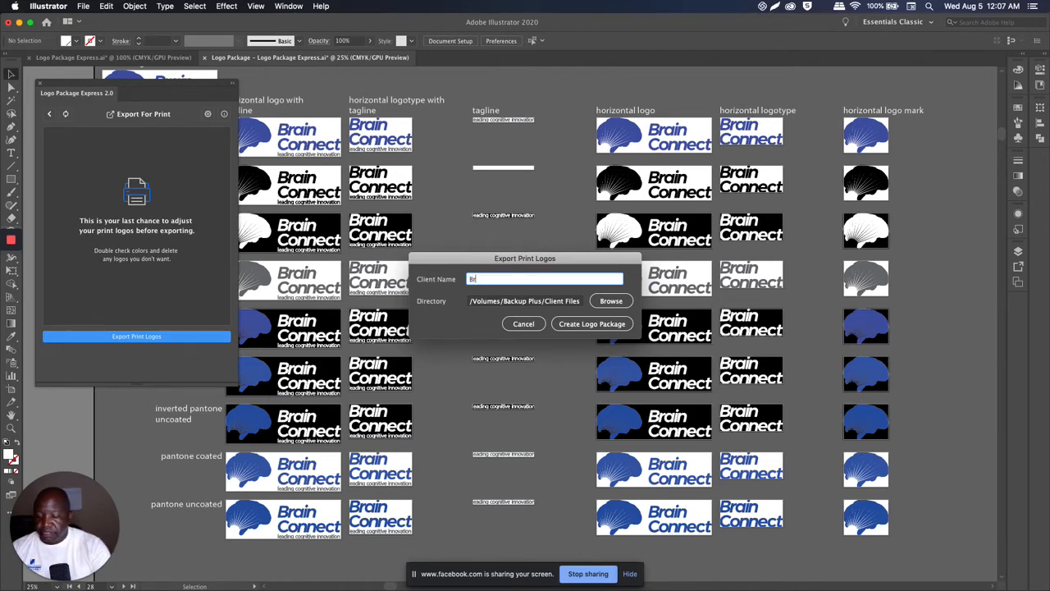
pyautogui.write('ain Conne')
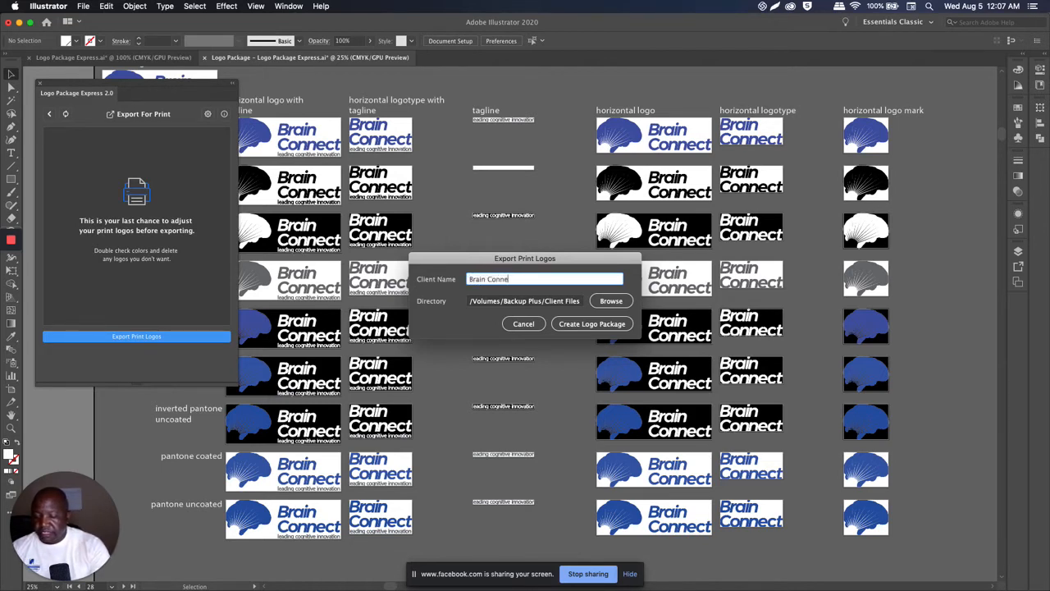
pyautogui.write('ct')
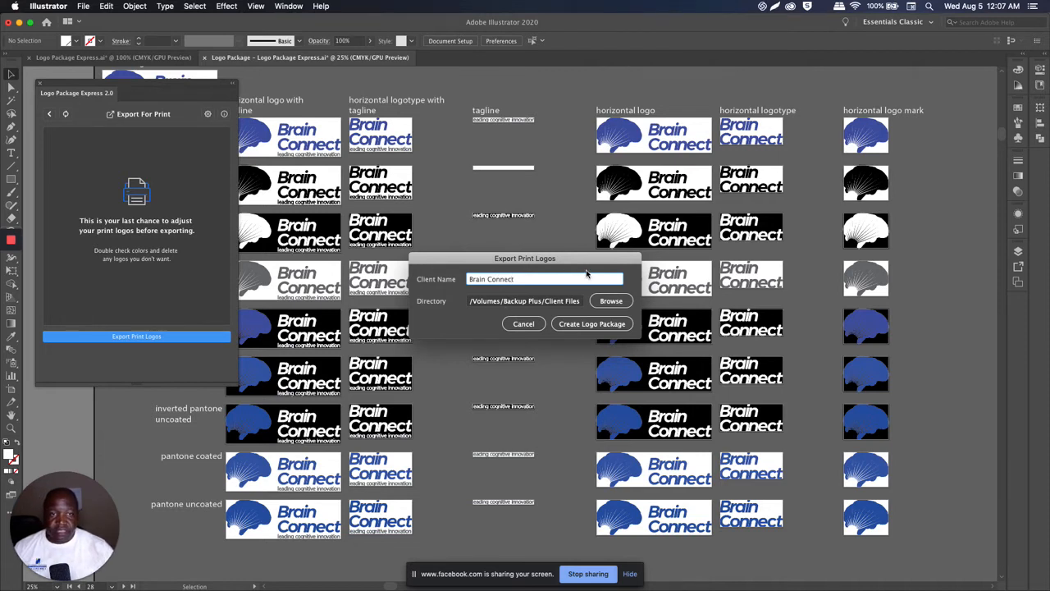
# Browse for the print export directory and go to the Client Files folder
pyautogui.click(619, 302)
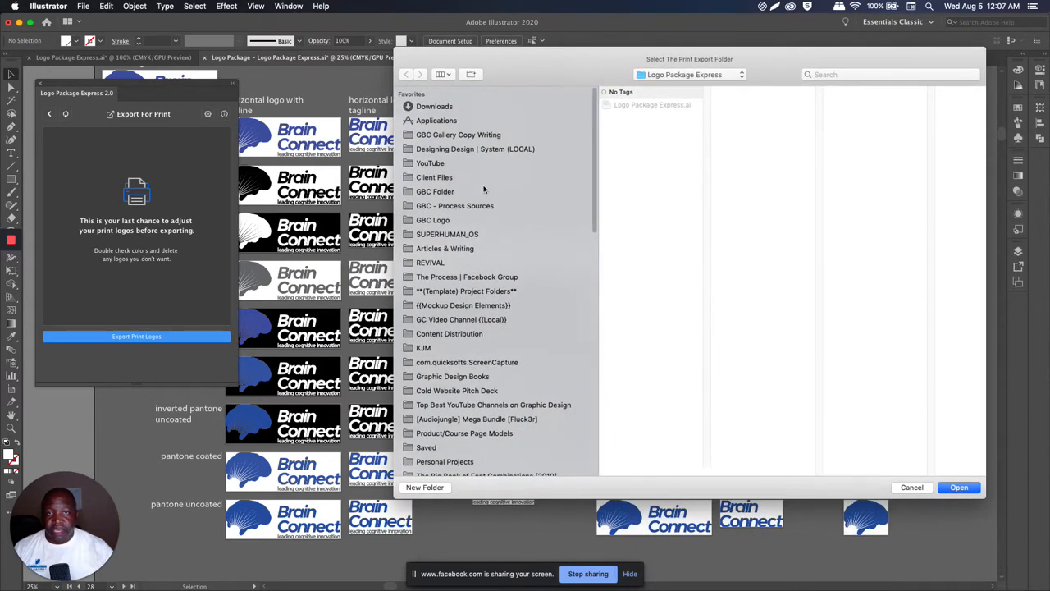
pyautogui.click(483, 190)
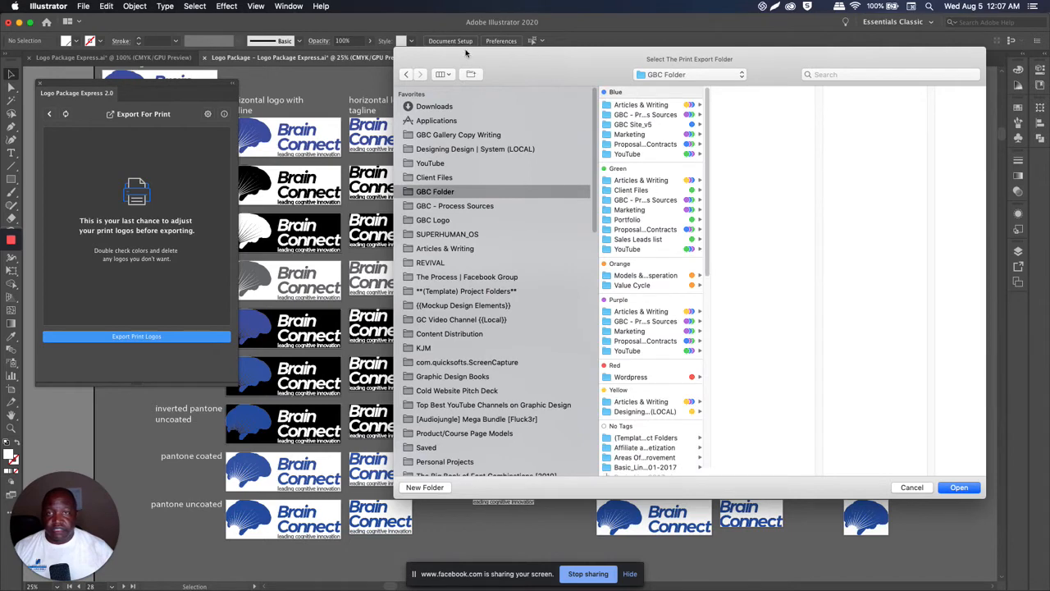
pyautogui.moveTo(498, 65)
pyautogui.mouseDown()
pyautogui.moveTo(506, 73)
pyautogui.moveTo(489, 59)
pyautogui.mouseUp()
pyautogui.scroll(-6, 511, 197)
pyautogui.scroll(6, 509, 198)
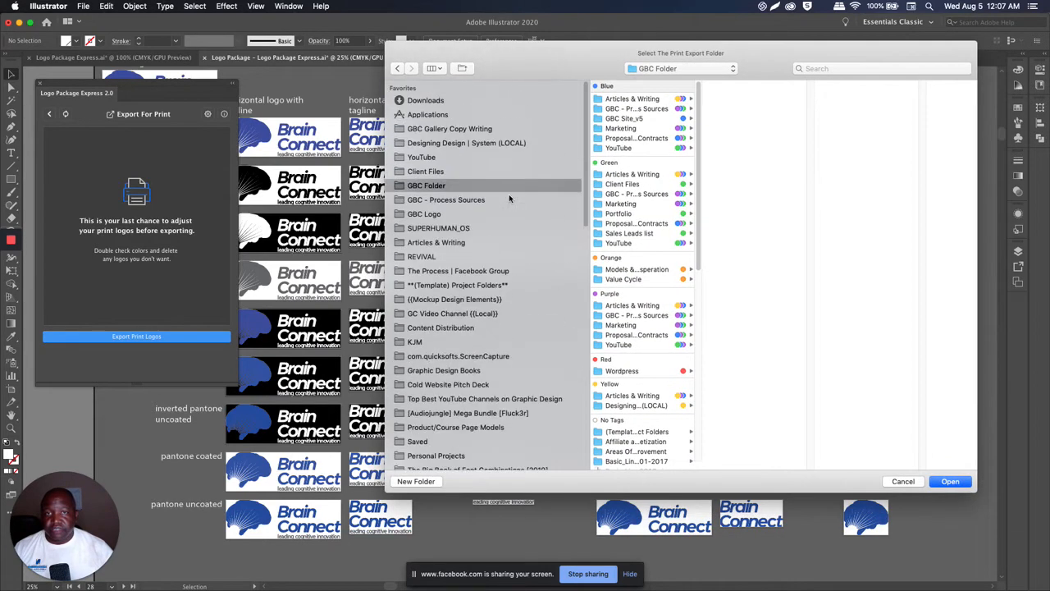
pyautogui.click(470, 172)
# Look through the GBC - Process Sources, Desktop and GBC Folder locations for an export destination, then return to Client Files
pyautogui.scroll(-10, 469, 246)
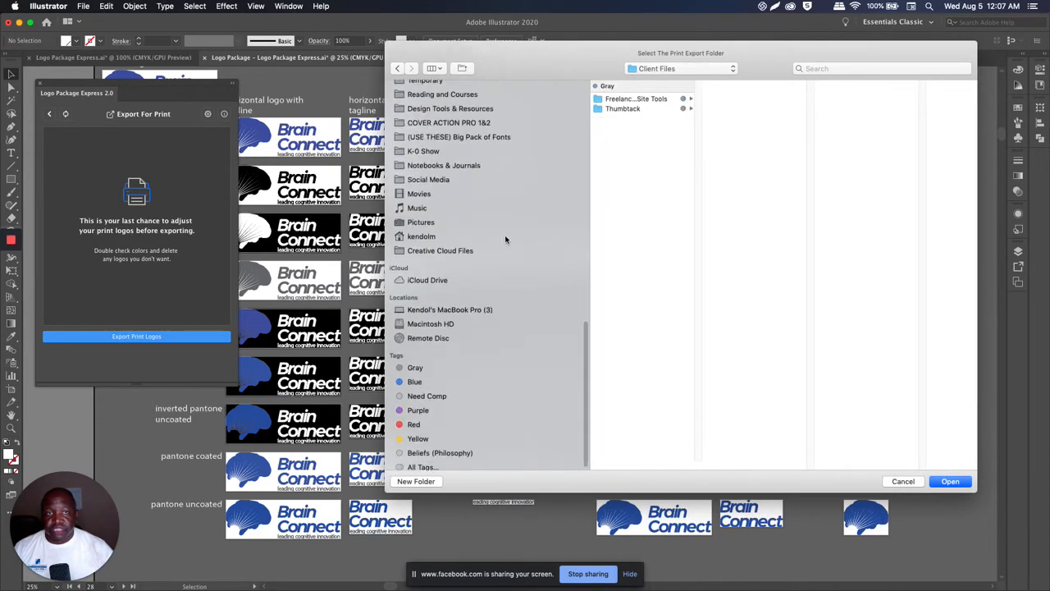
pyautogui.scroll(10, 482, 219)
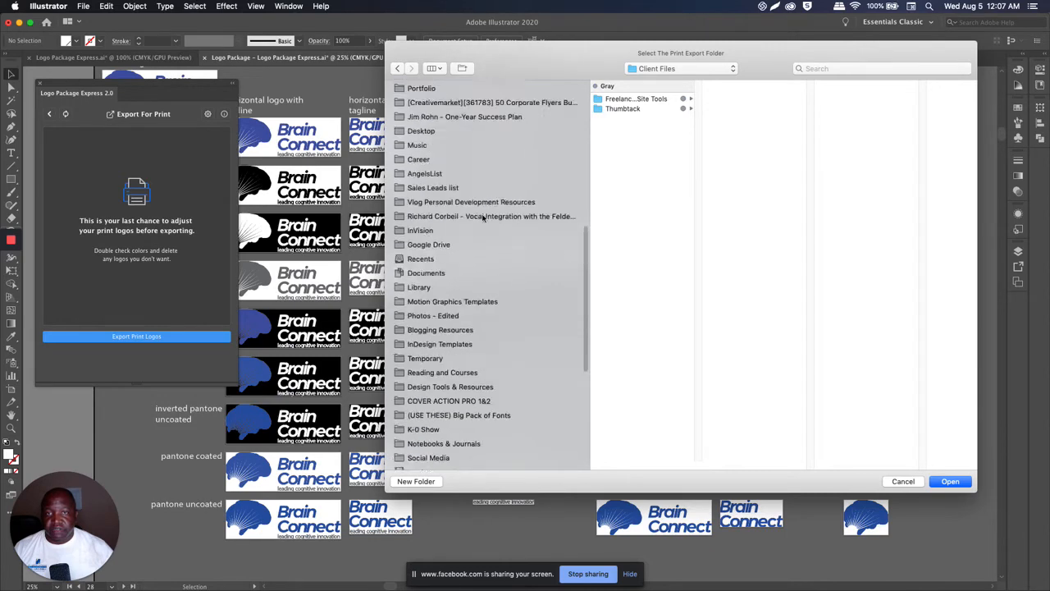
pyautogui.click(469, 200)
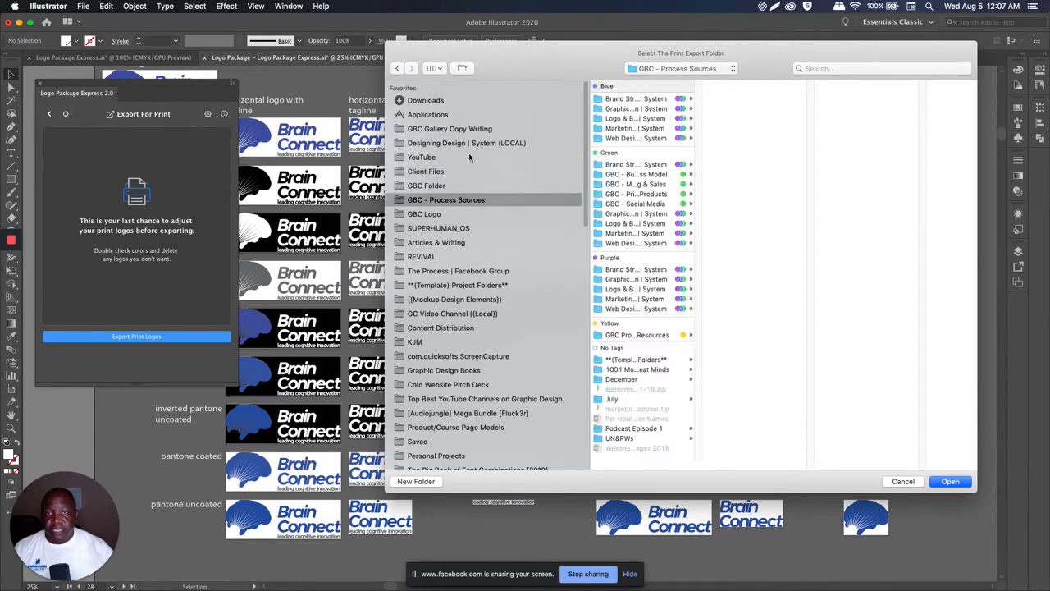
pyautogui.click(470, 159)
pyautogui.click(470, 172)
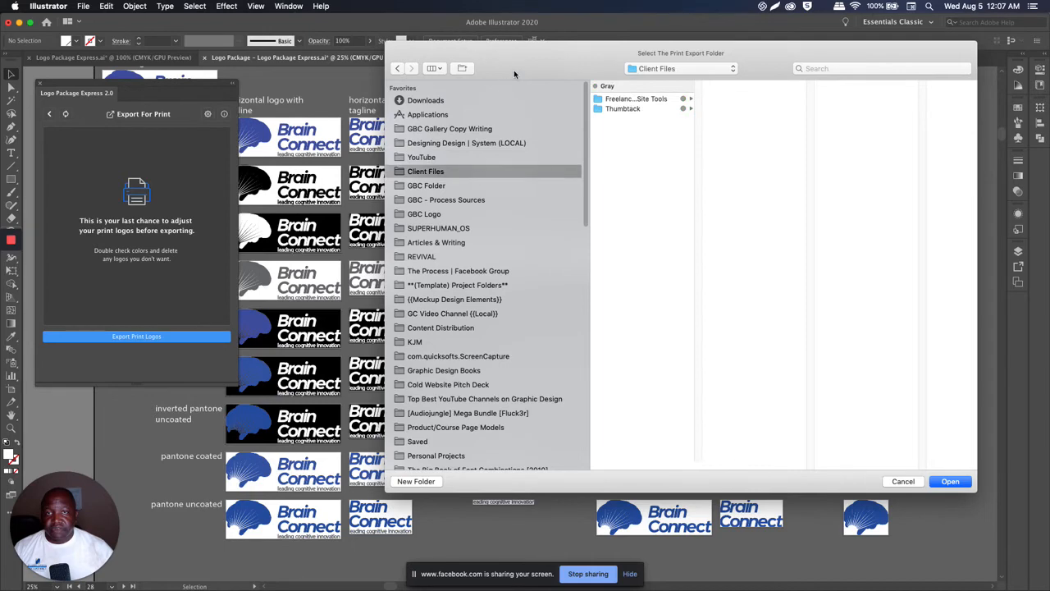
pyautogui.scroll(-8, 475, 197)
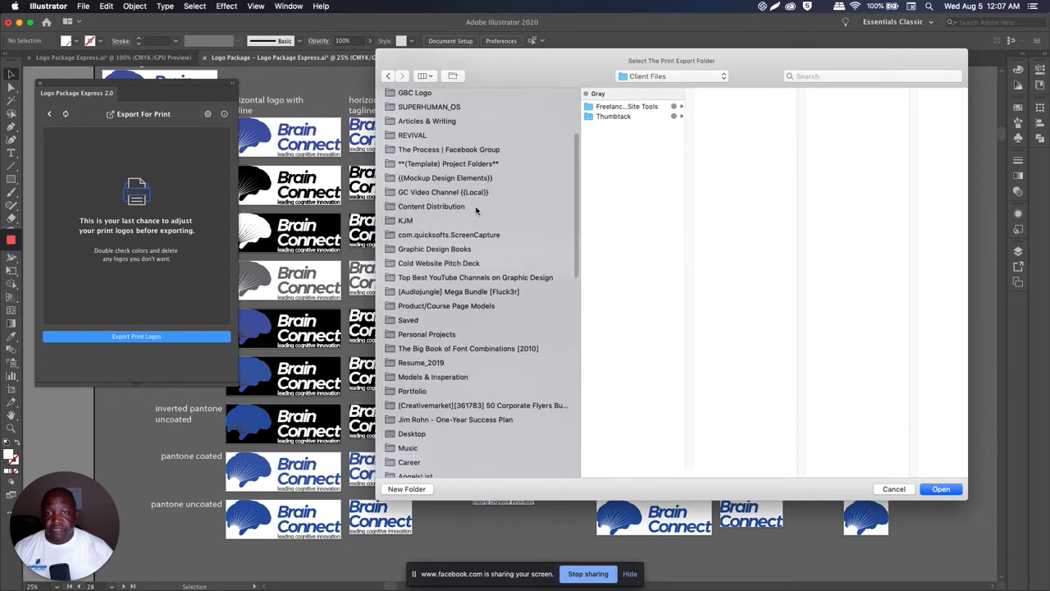
pyautogui.press('super+d')
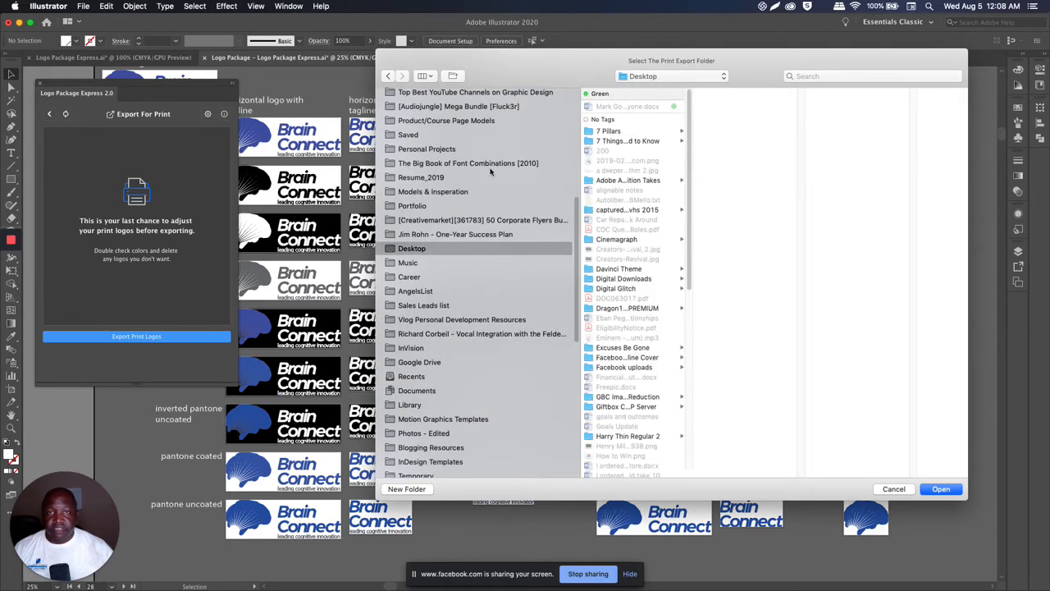
pyautogui.scroll(8, 480, 196)
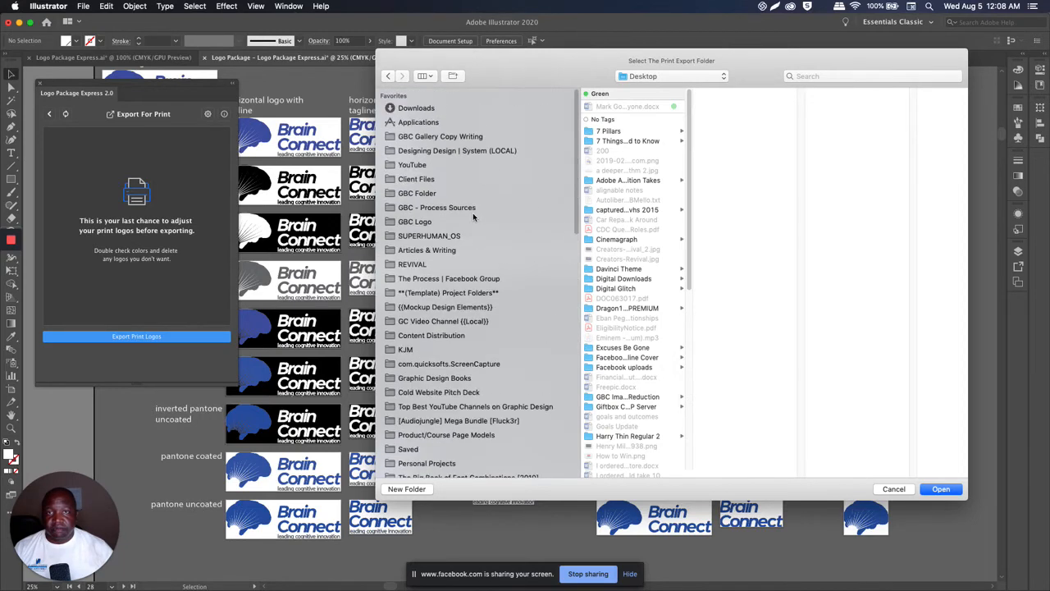
pyautogui.click(448, 166)
pyautogui.click(448, 180)
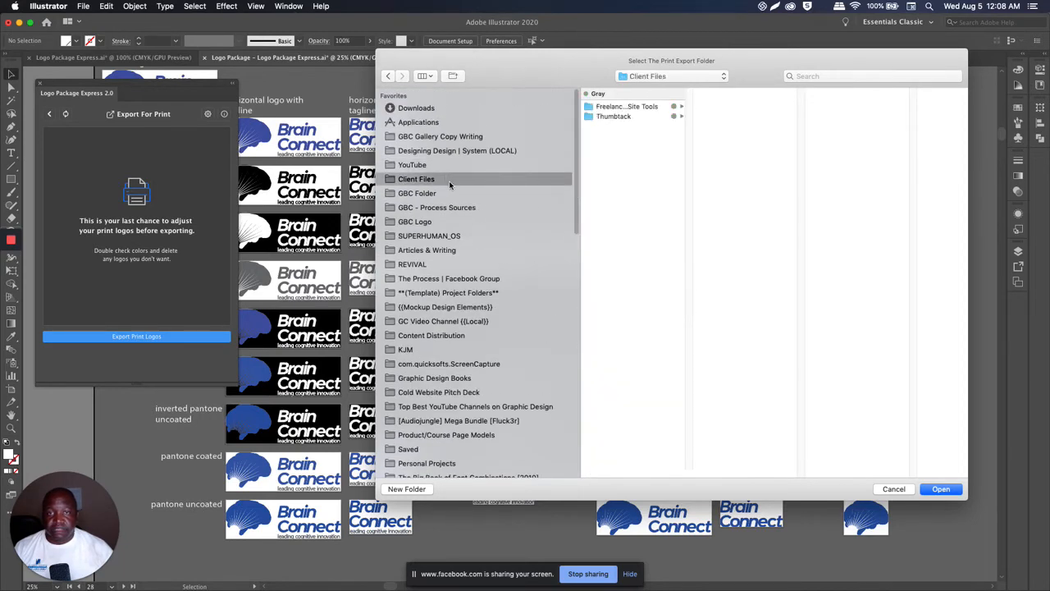
pyautogui.click(475, 195)
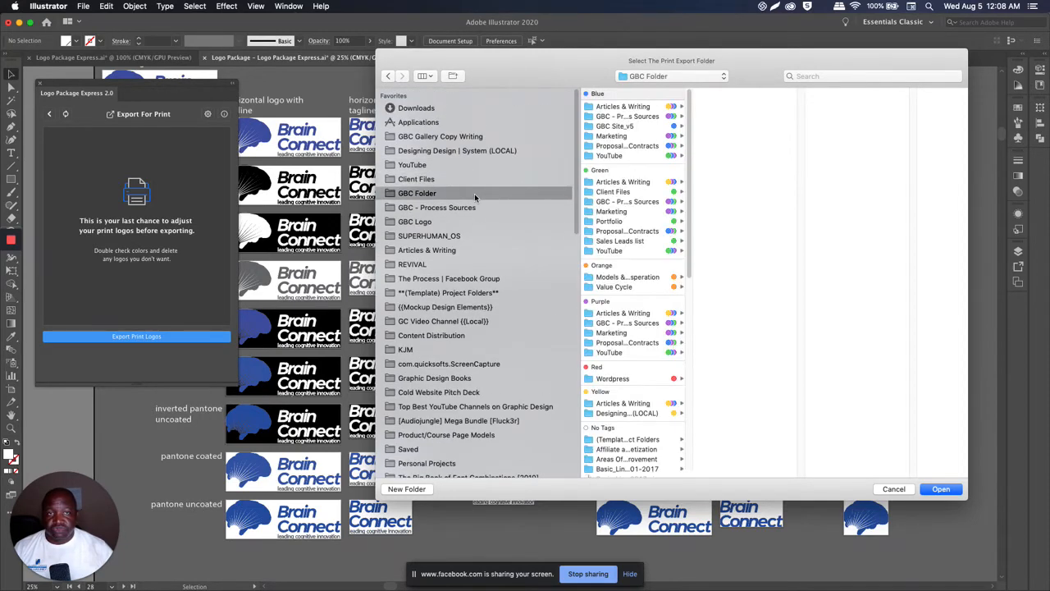
pyautogui.click(476, 180)
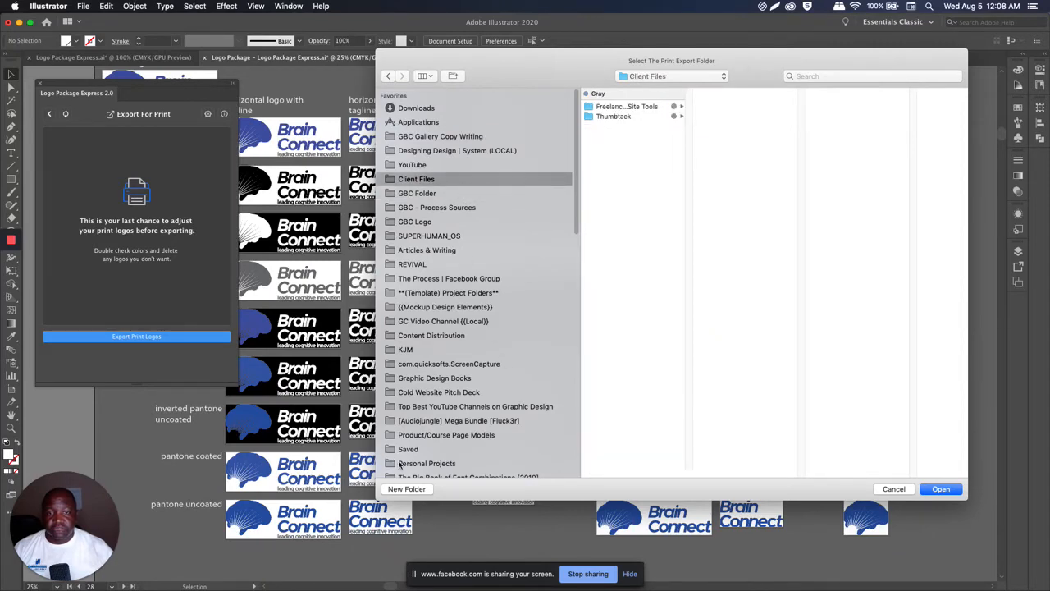
# Create a folder named Brain Connect inside Client Files and set it as the export directory
pyautogui.click(410, 490)
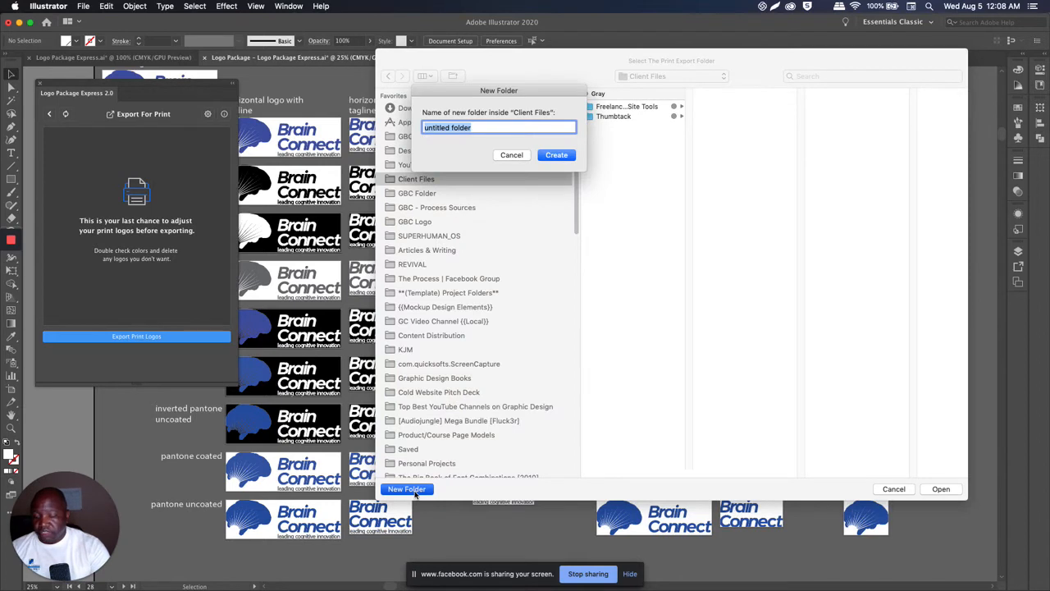
pyautogui.write('Brain Con')
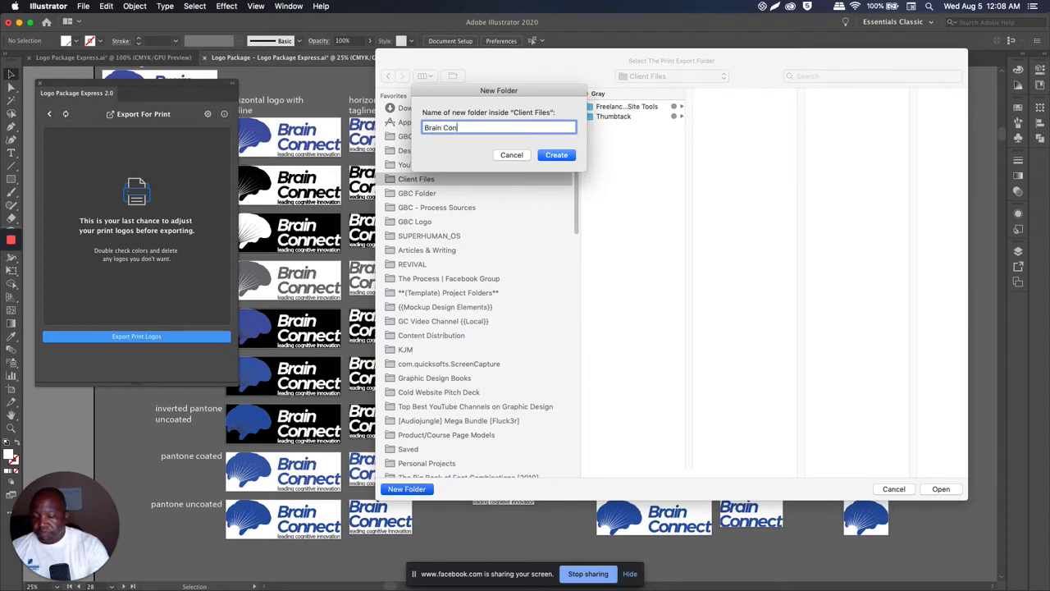
pyautogui.write('nec')
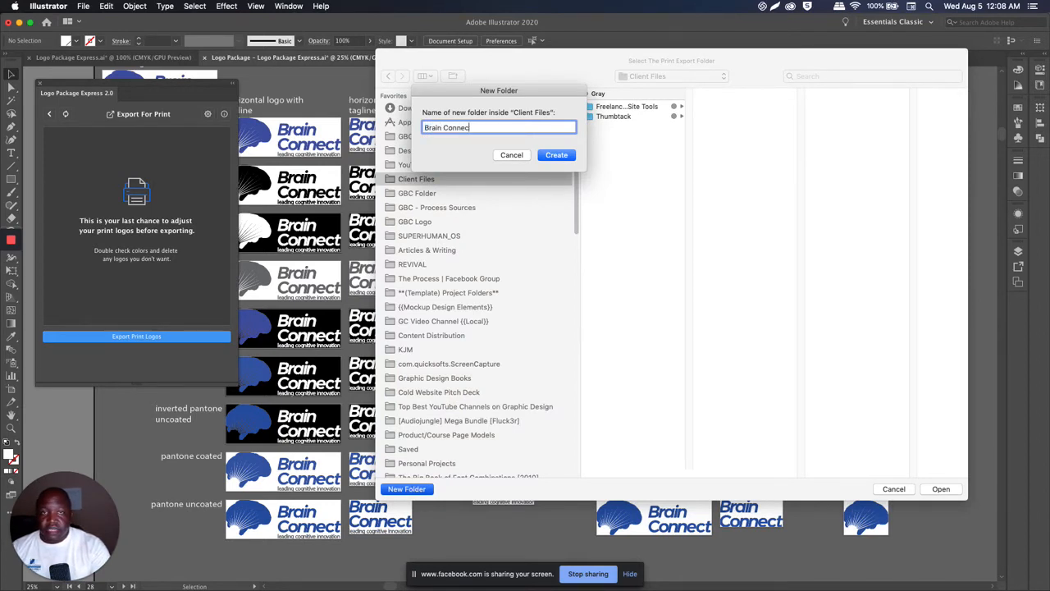
pyautogui.write('tt')
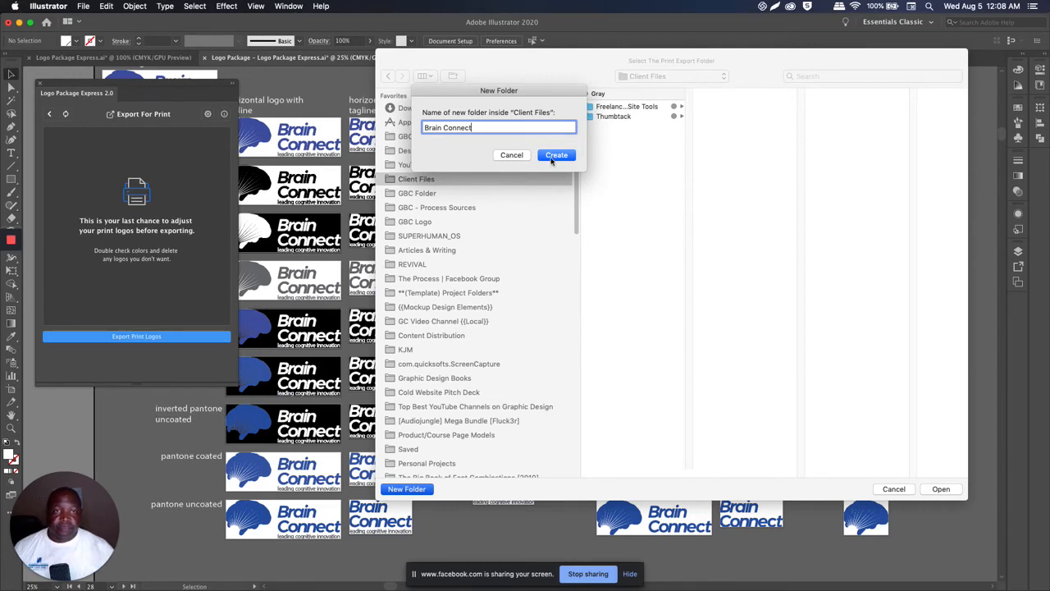
pyautogui.click(558, 159)
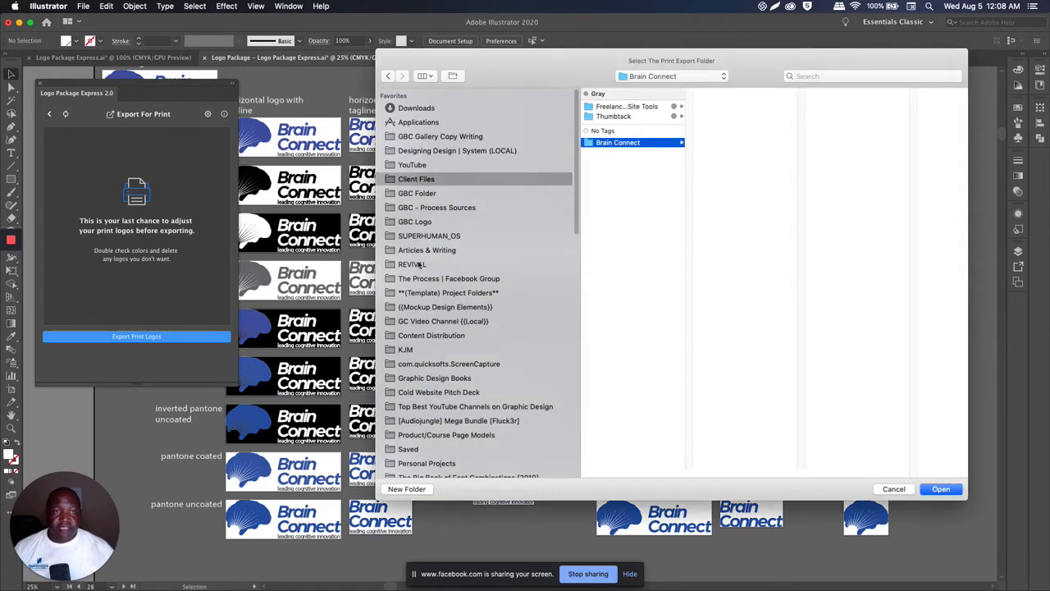
pyautogui.click(942, 492)
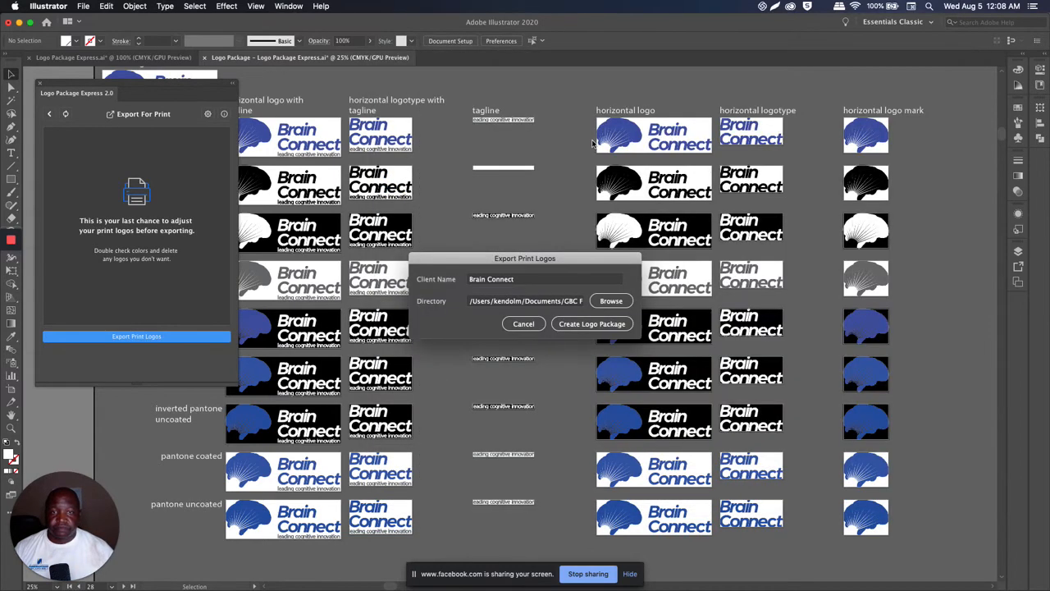
# Switch to Finder and show the Brain Connect folder inside Client Files in list view
pyautogui.moveTo(615, 259); pyautogui.dragTo(572, 234)
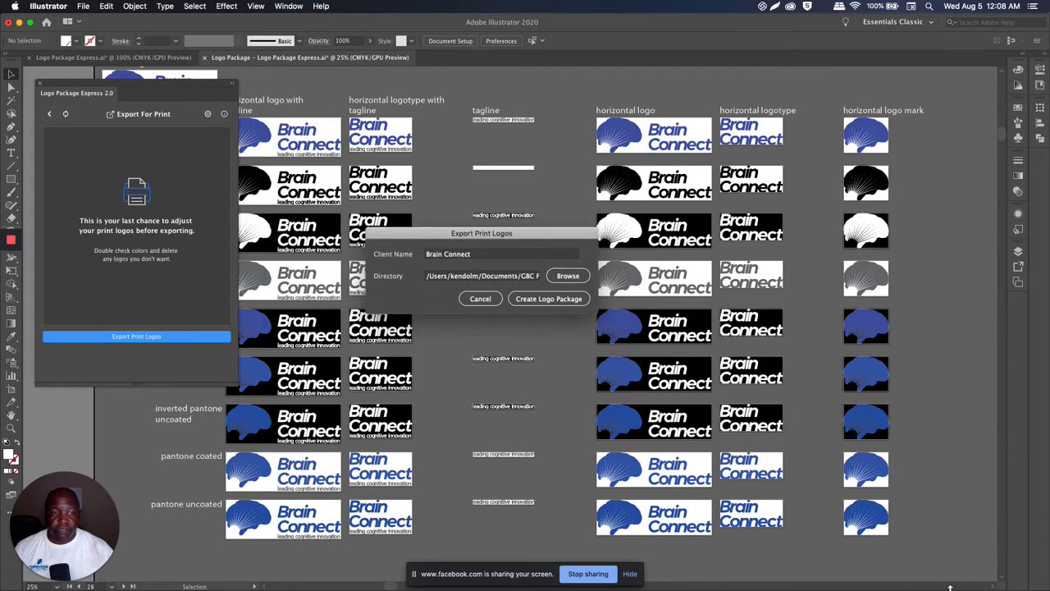
pyautogui.moveTo(1005, 584)
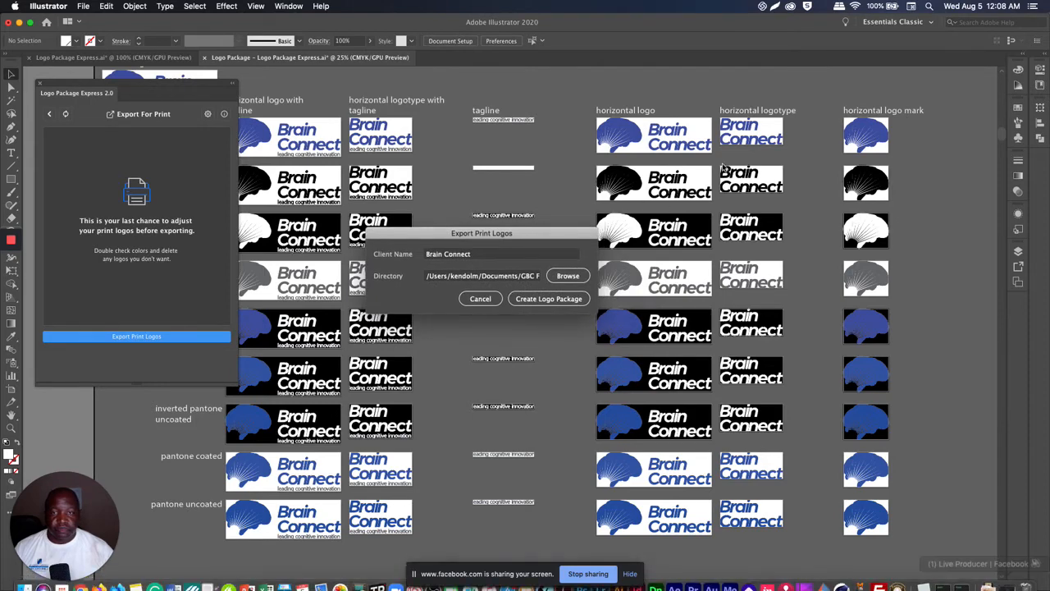
pyautogui.press('super+Tab')
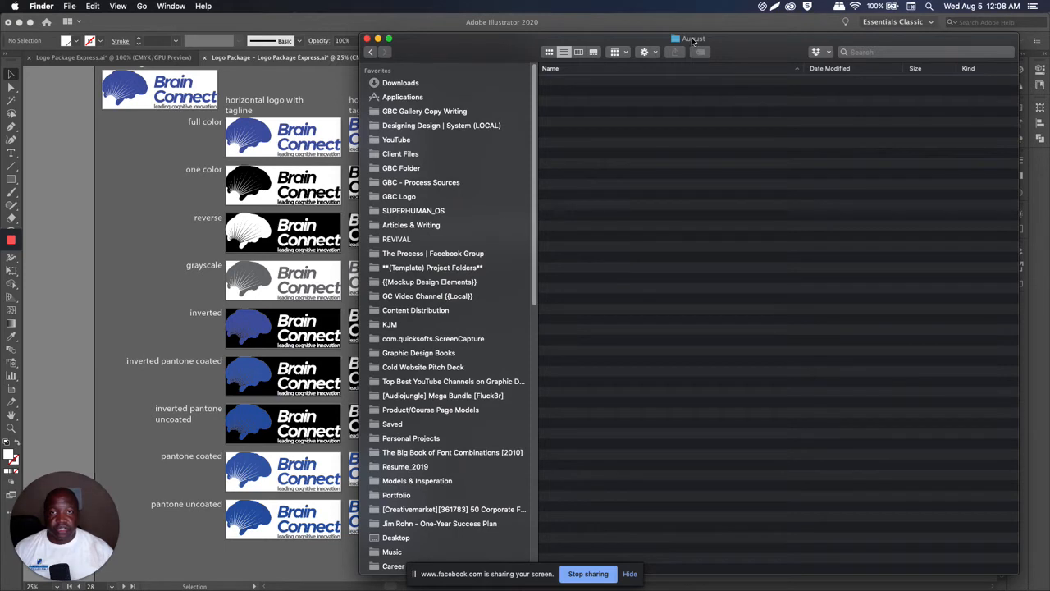
pyautogui.click(434, 158)
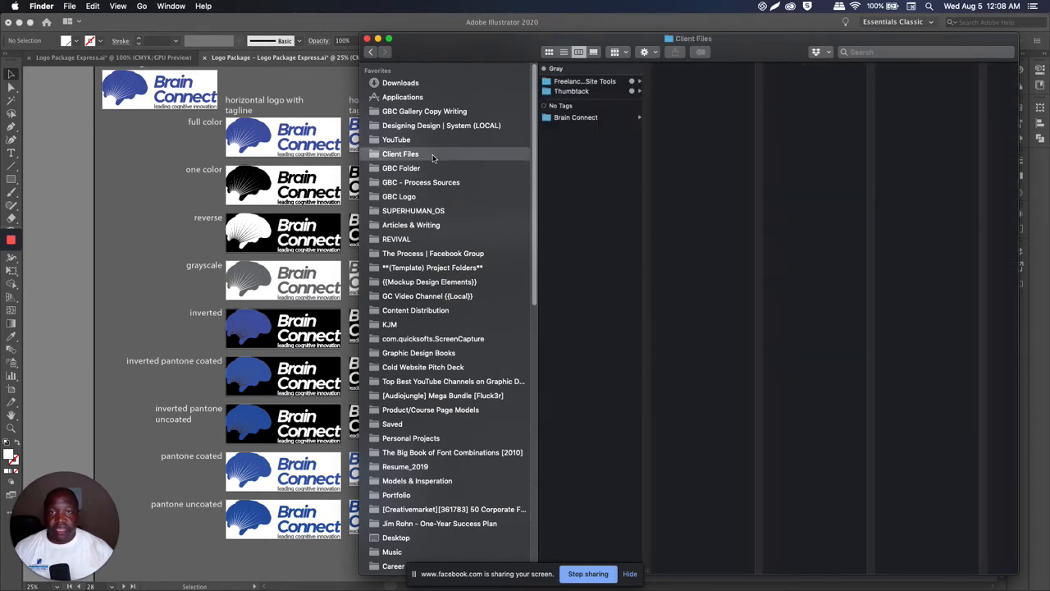
pyautogui.click(595, 119)
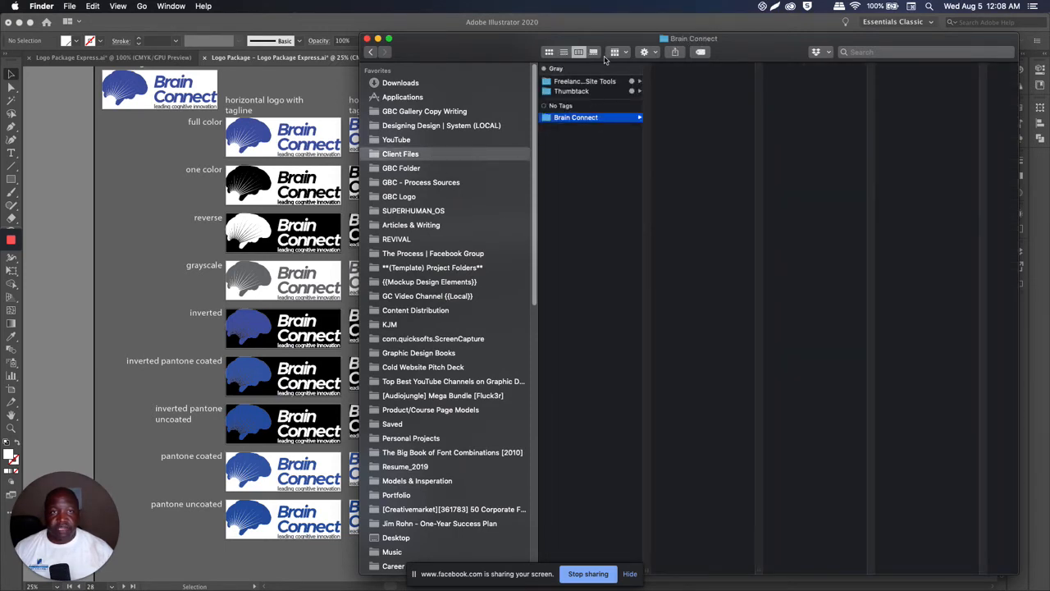
pyautogui.press('super+Tab')
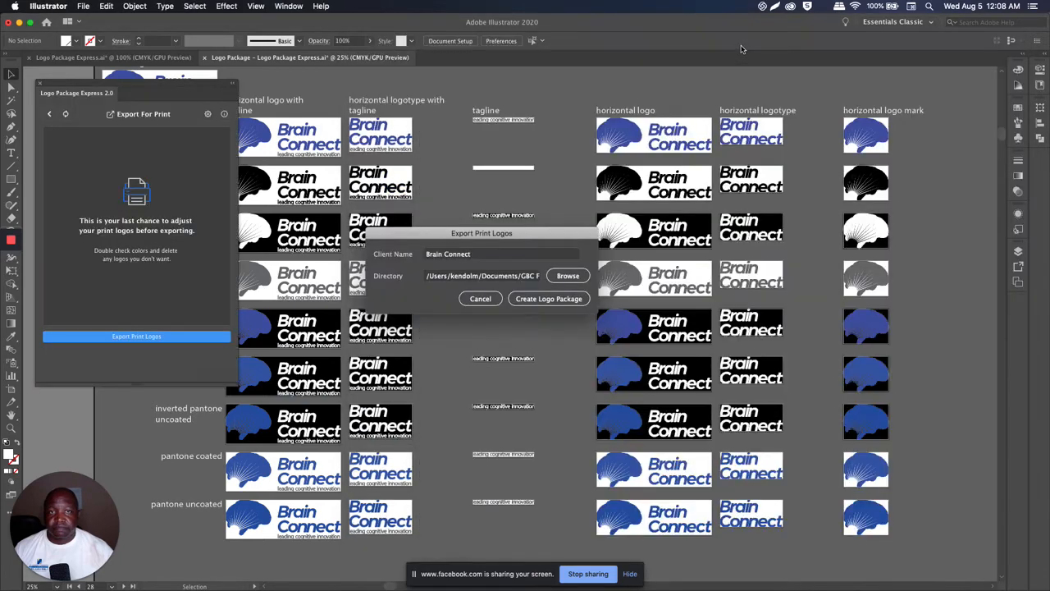
pyautogui.press('super+Tab')
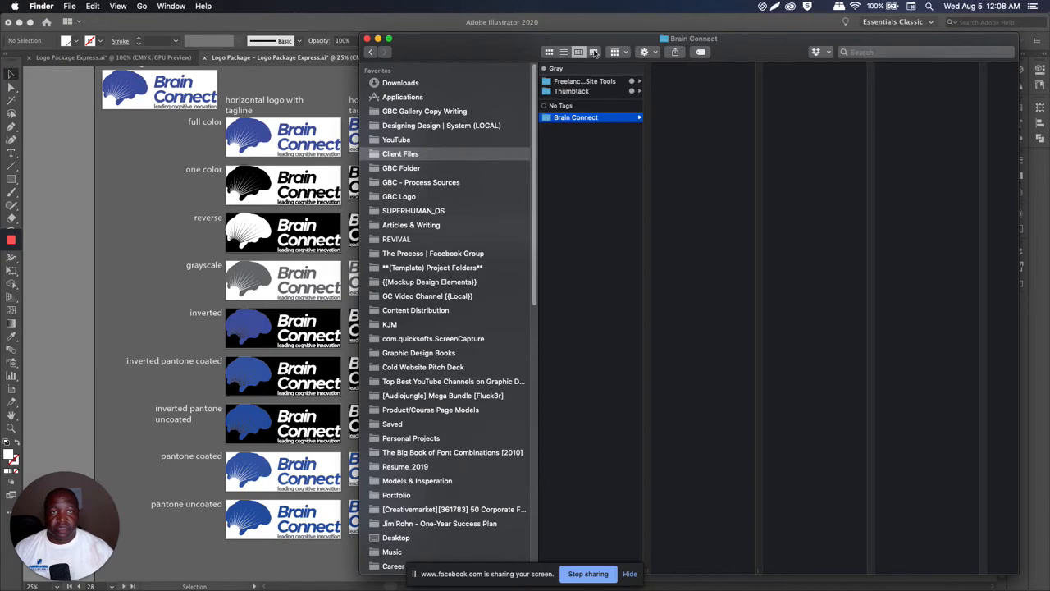
pyautogui.click(565, 52)
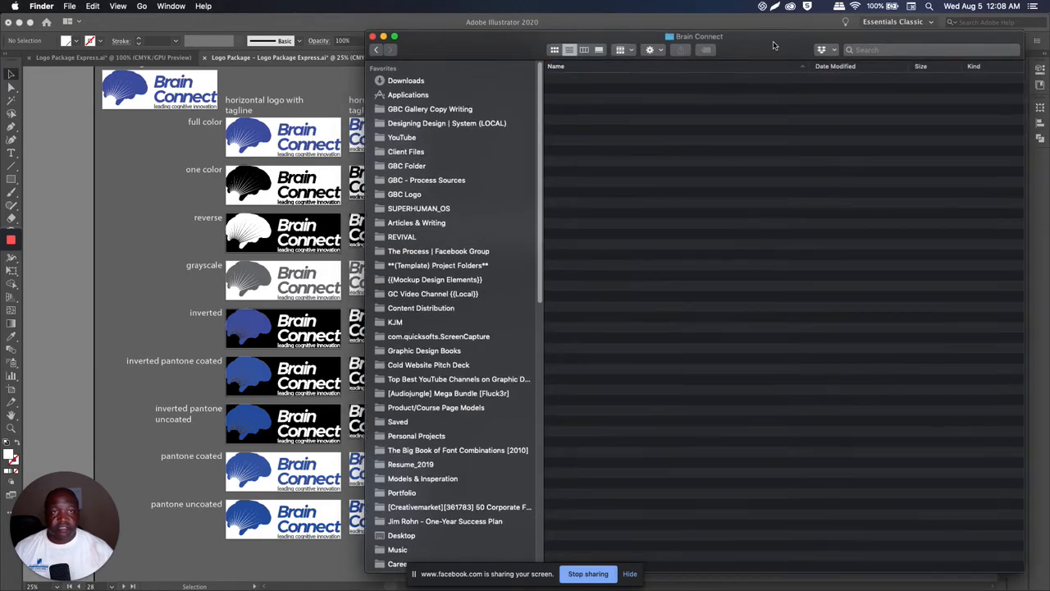
# Return to Illustrator, move the export dialog out of the way and create the print logo package
pyautogui.press('super+Tab')
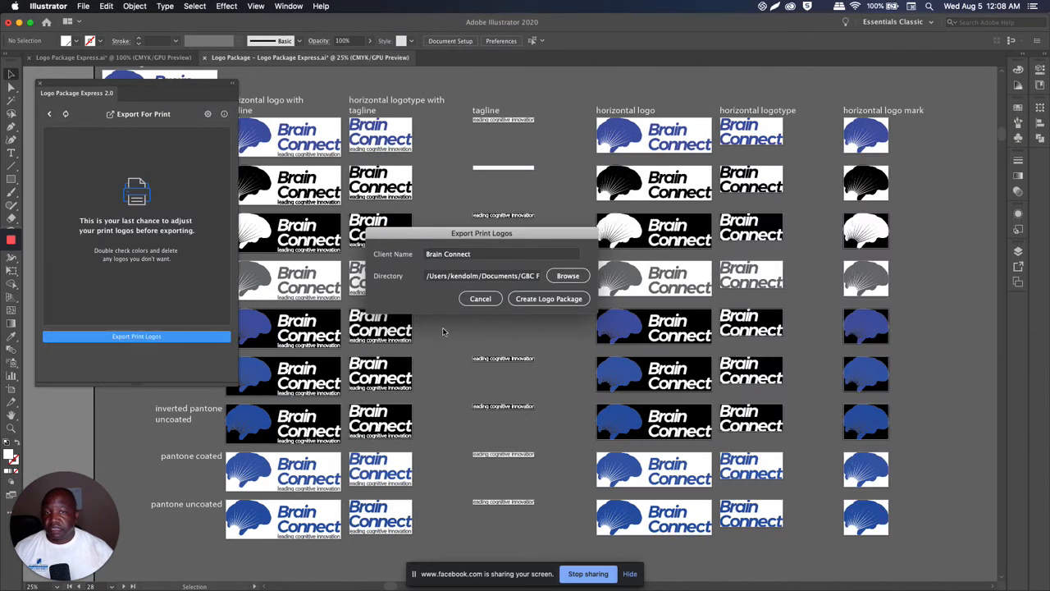
pyautogui.moveTo(542, 233); pyautogui.dragTo(493, 200)
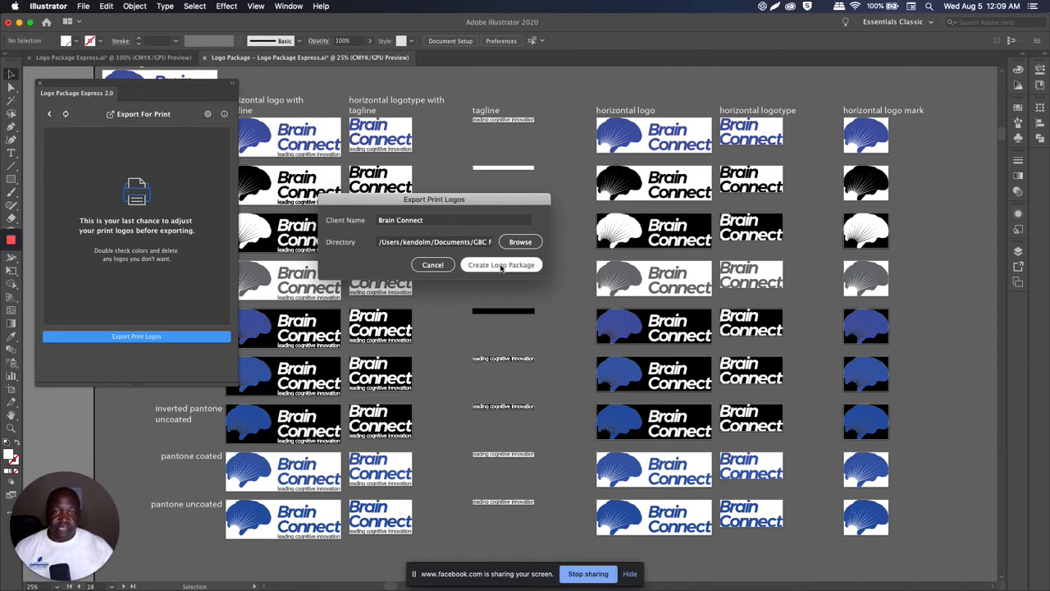
pyautogui.click(503, 267)
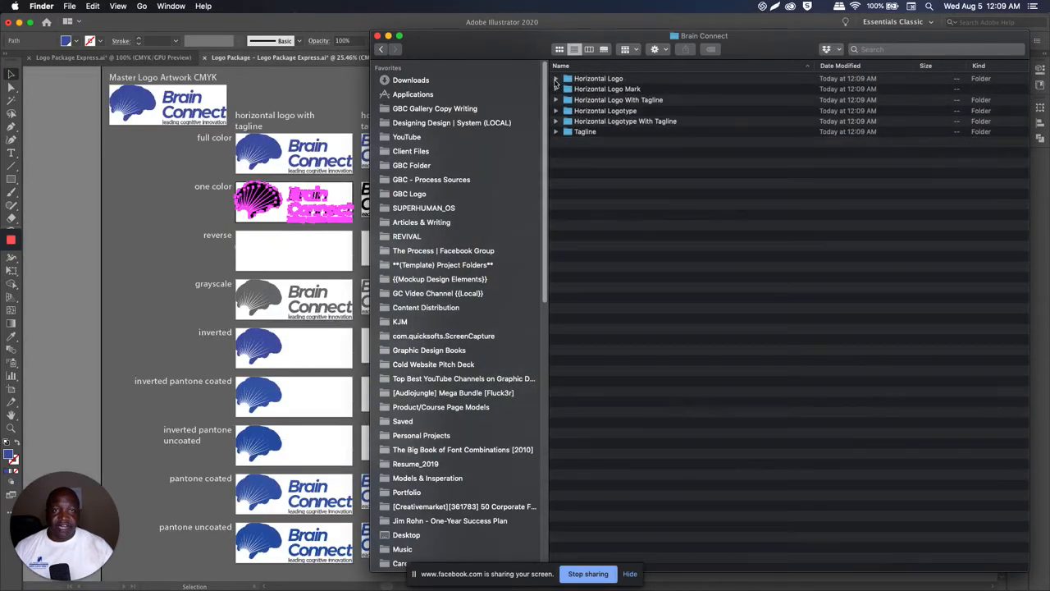
# In Finder, expand the Horizontal Logo and Tagline folders down to their Full Color print CMYK files to inspect the export
pyautogui.click(556, 79)
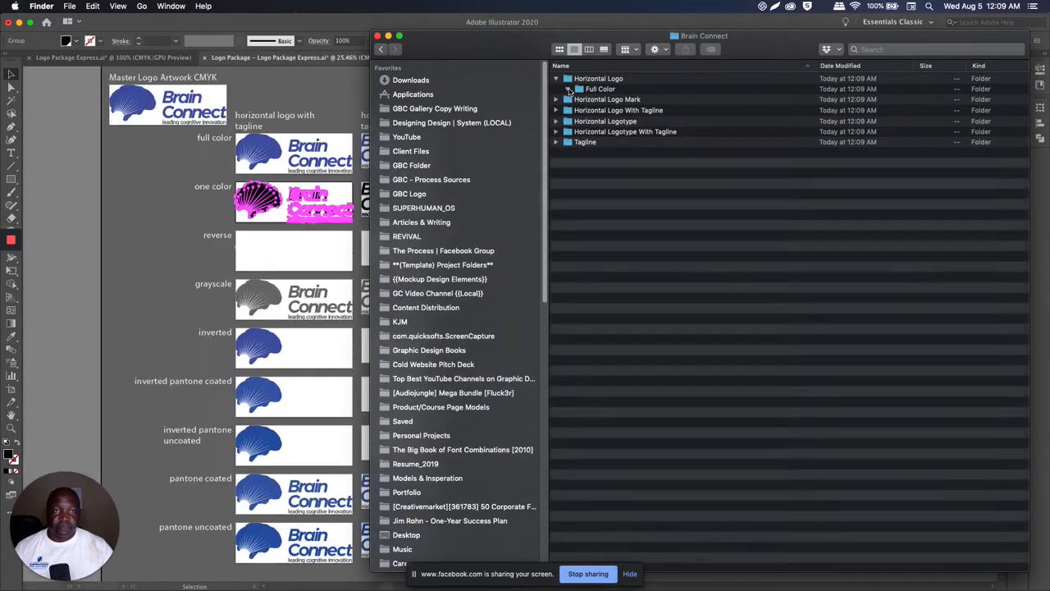
pyautogui.click(569, 89)
pyautogui.click(579, 99)
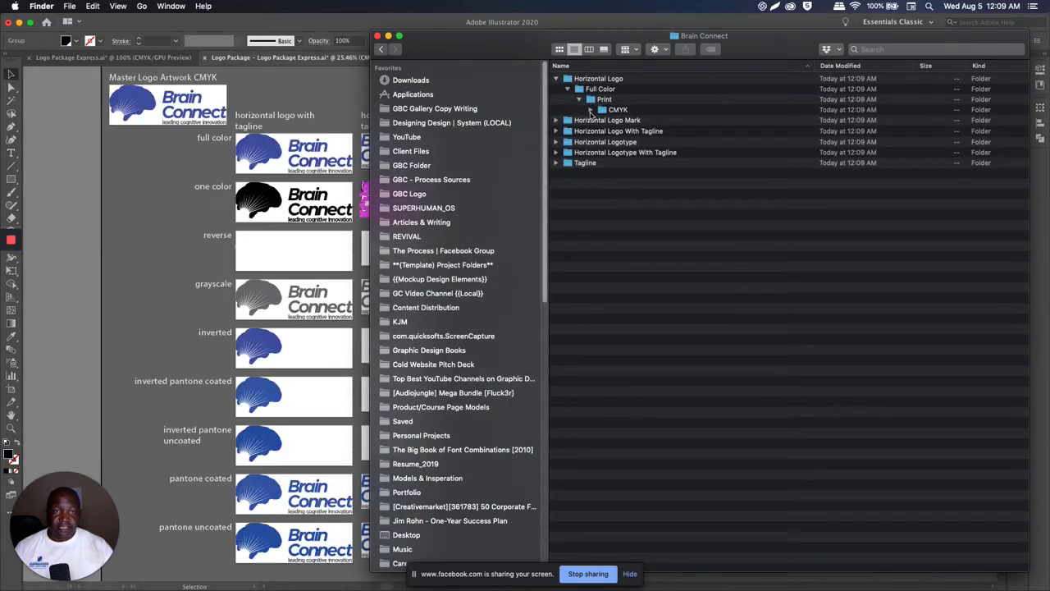
pyautogui.click(591, 110)
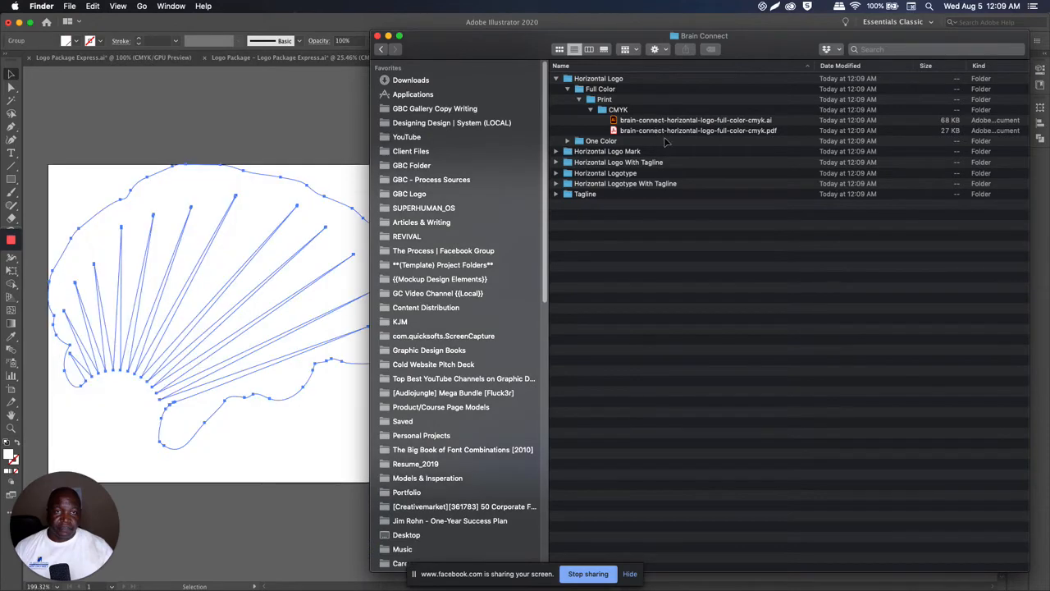
pyautogui.click(557, 194)
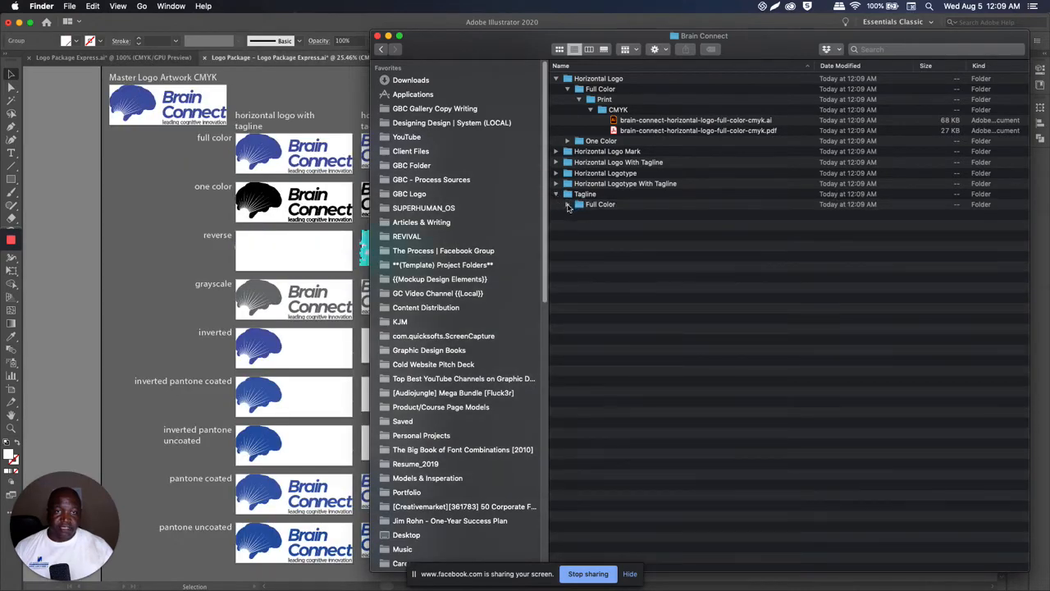
pyautogui.click(567, 205)
pyautogui.click(579, 215)
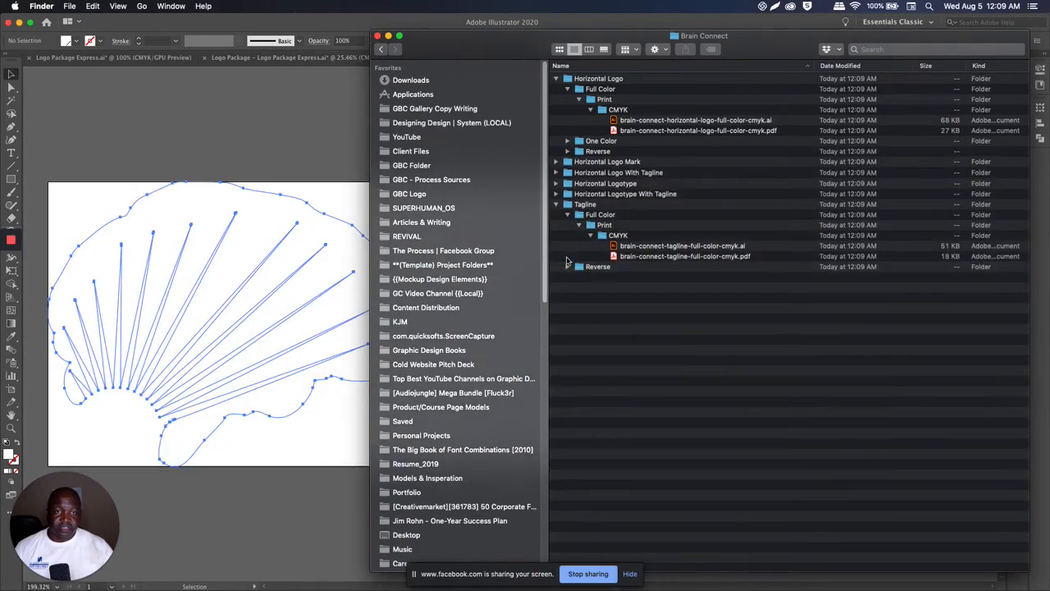
# Expand the Horizontal Logo Mark, Horizontal Logo With Tagline, Horizontal Logotype and Horizontal Logotype With Tagline folders in the Brain Connect export
pyautogui.click(555, 173)
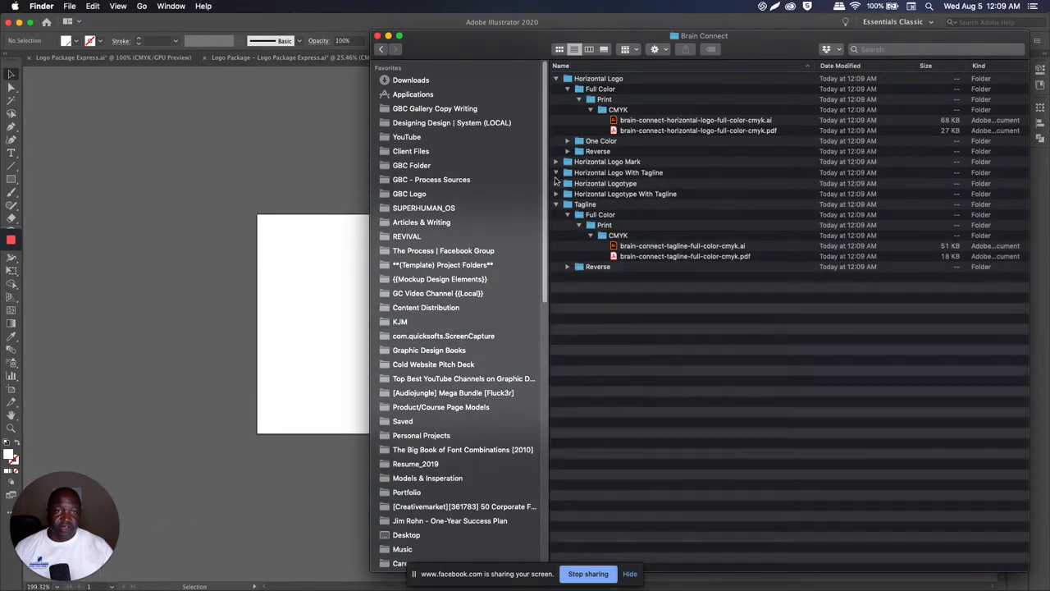
pyautogui.click(555, 225)
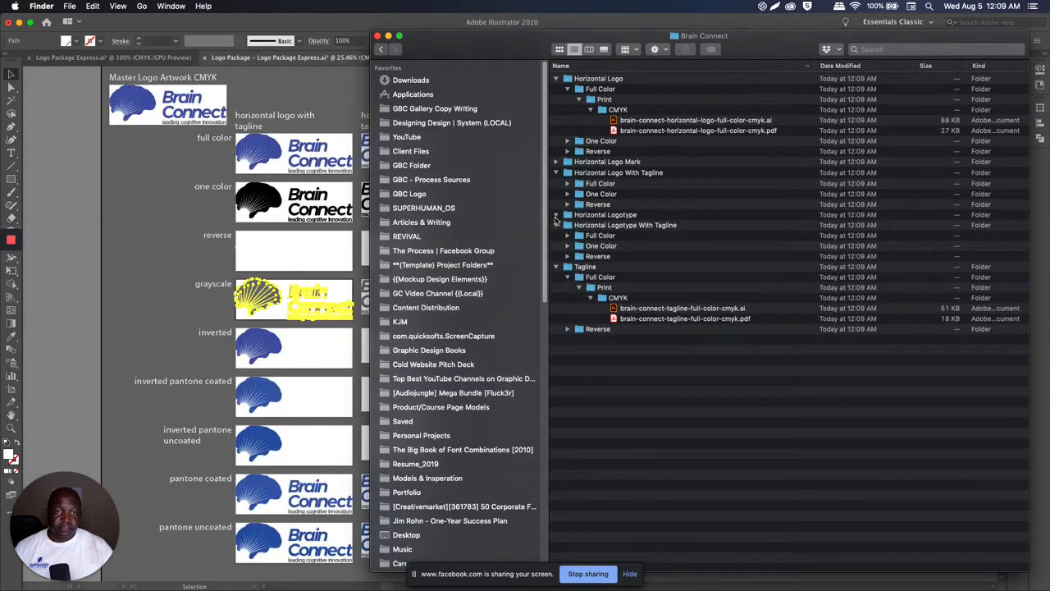
pyautogui.click(555, 214)
pyautogui.click(555, 162)
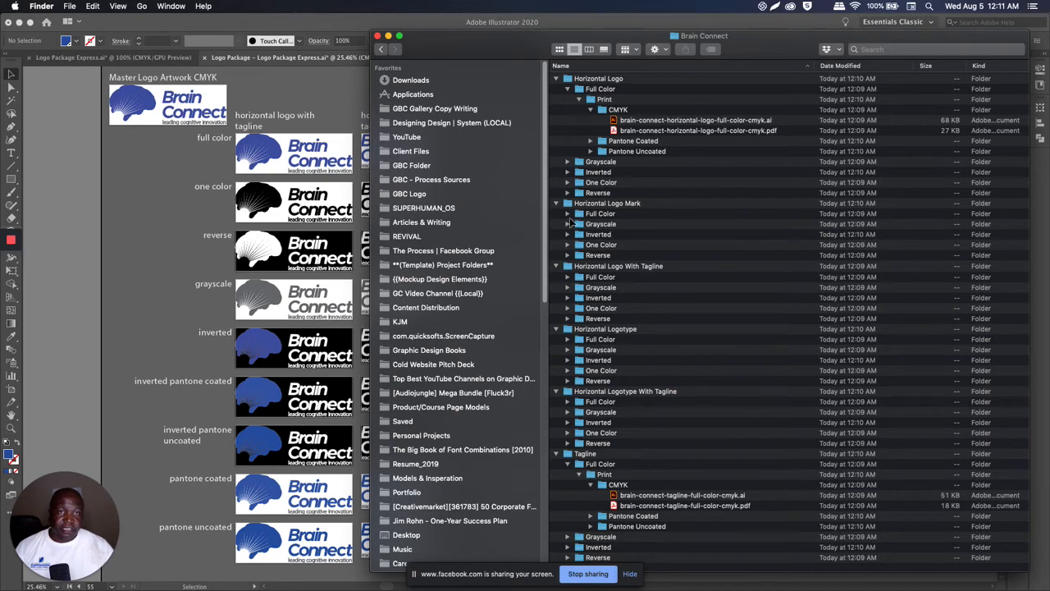
# Inspect the Horizontal Logo Mark's Grayscale print CMYK files, then collapse the Print folder and minimize the Finder window
pyautogui.click(567, 224)
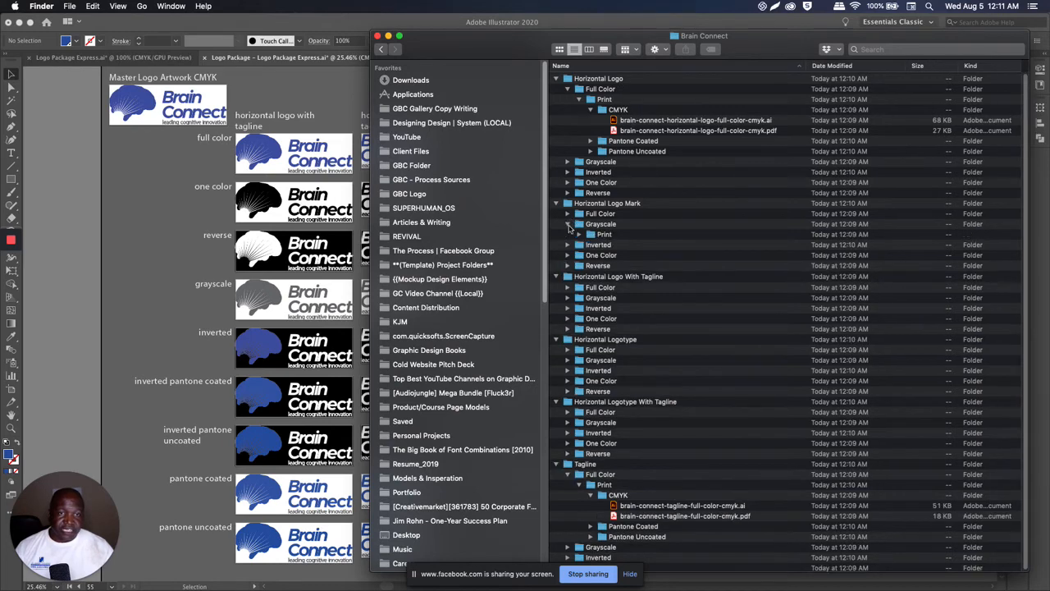
pyautogui.click(578, 235)
pyautogui.click(590, 245)
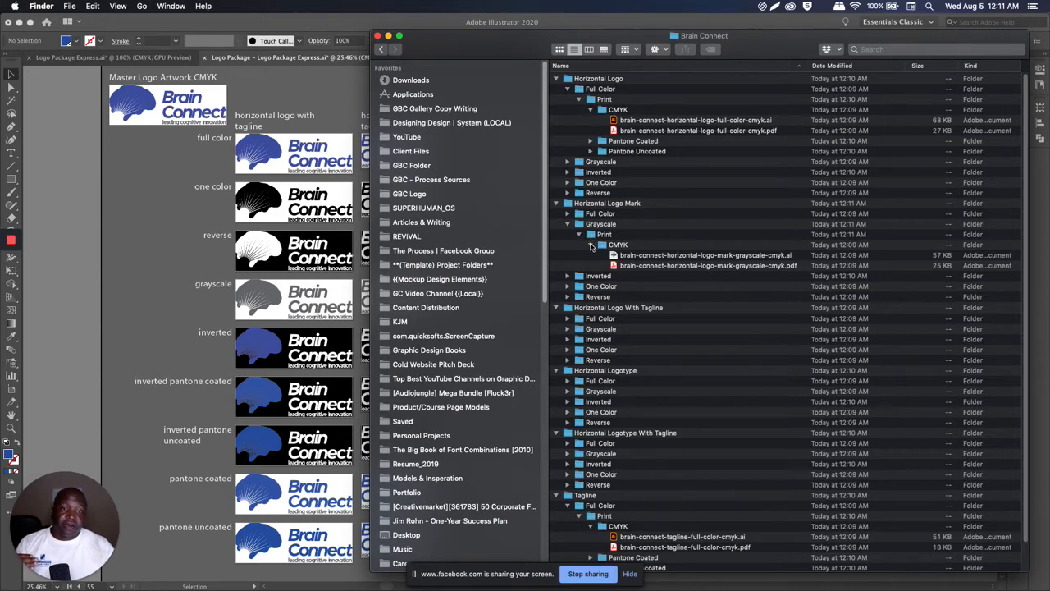
pyautogui.click(580, 235)
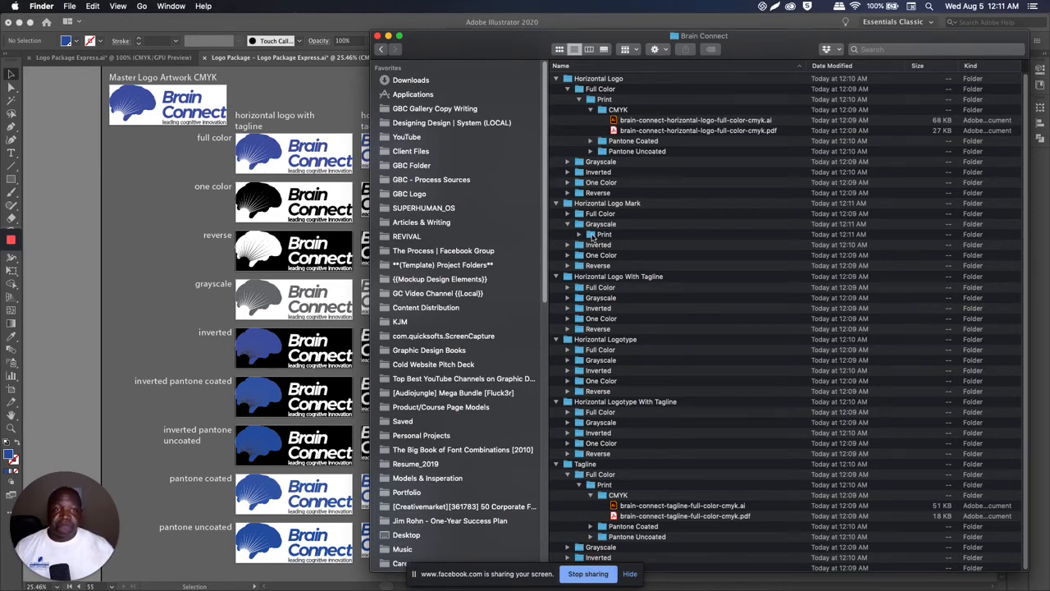
pyautogui.click(388, 36)
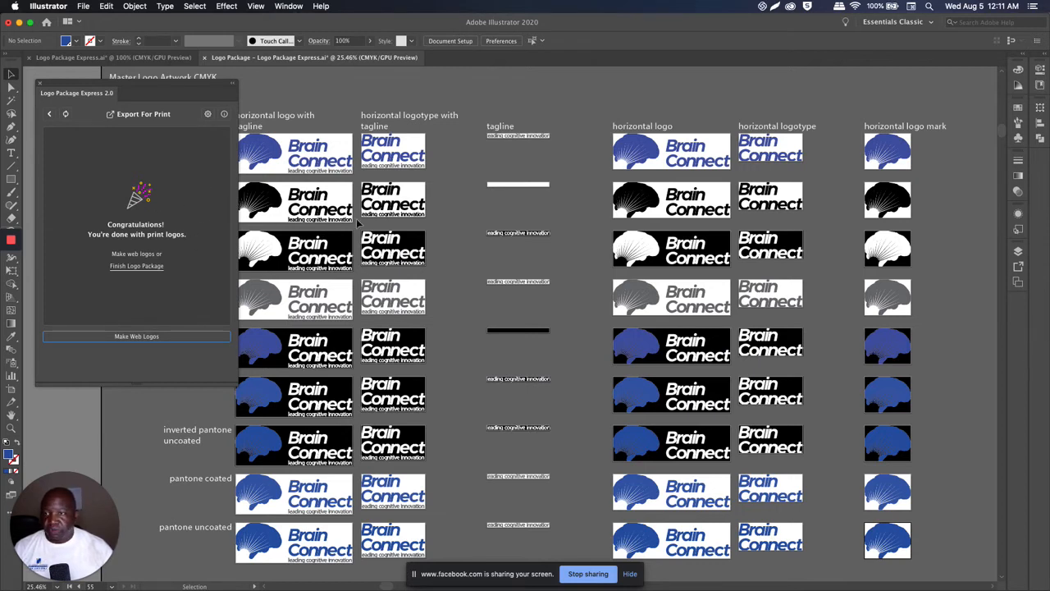
# In Illustrator, generate the web logos from the finished print package and bring the RGB logo grid clear of the extension window
pyautogui.press('space')
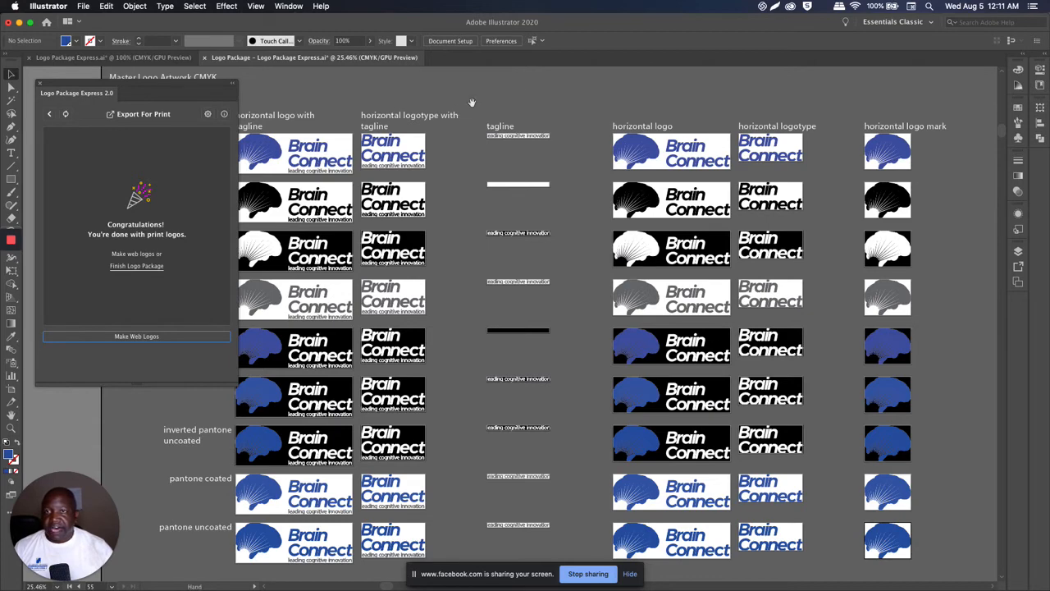
pyautogui.moveTo(391, 108); pyautogui.dragTo(501, 118)
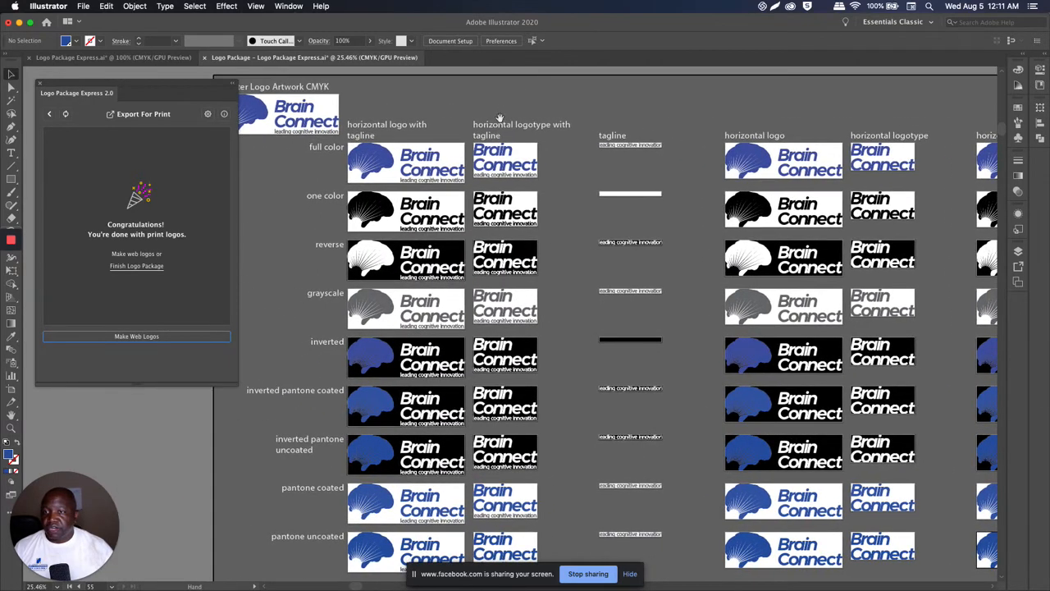
pyautogui.click(158, 338)
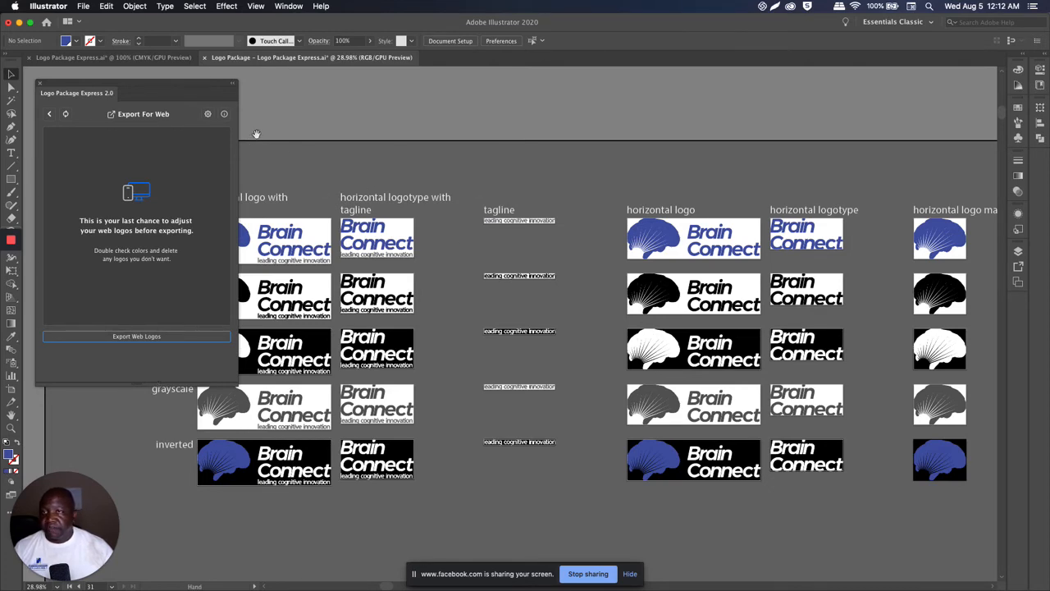
pyautogui.moveTo(256, 133); pyautogui.dragTo(381, 137)
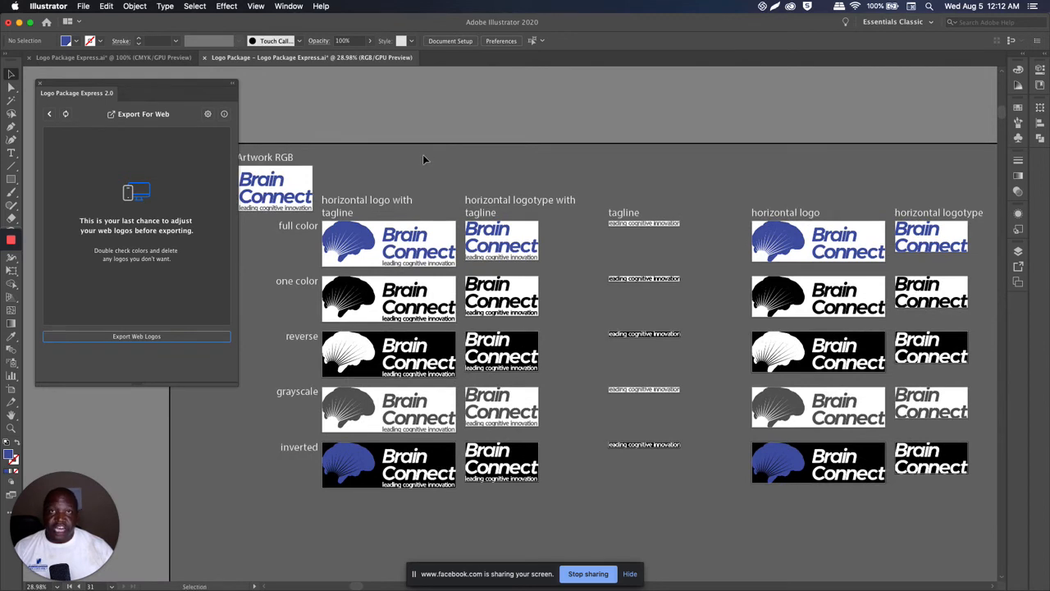
# Open the Logo Package Express settings and review the print and web file formats and the file and folder naming styles
pyautogui.click(208, 115)
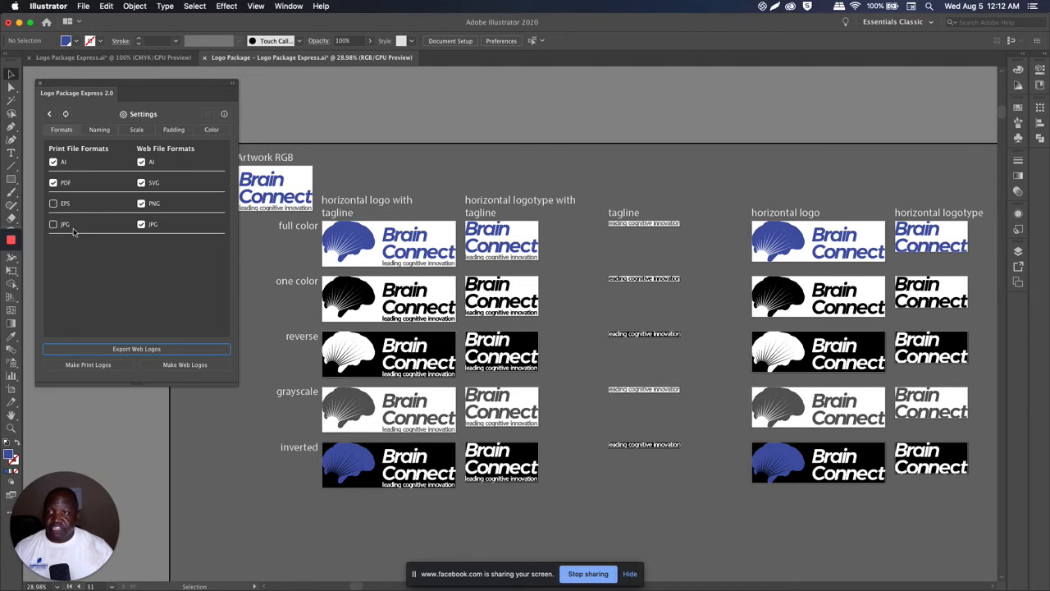
pyautogui.click(141, 161)
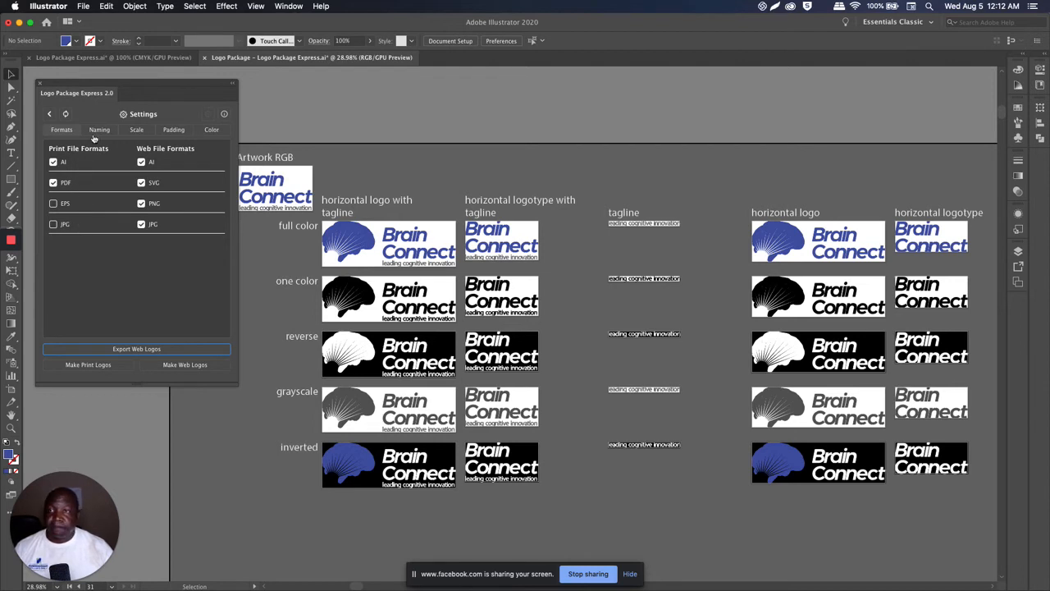
pyautogui.click(97, 133)
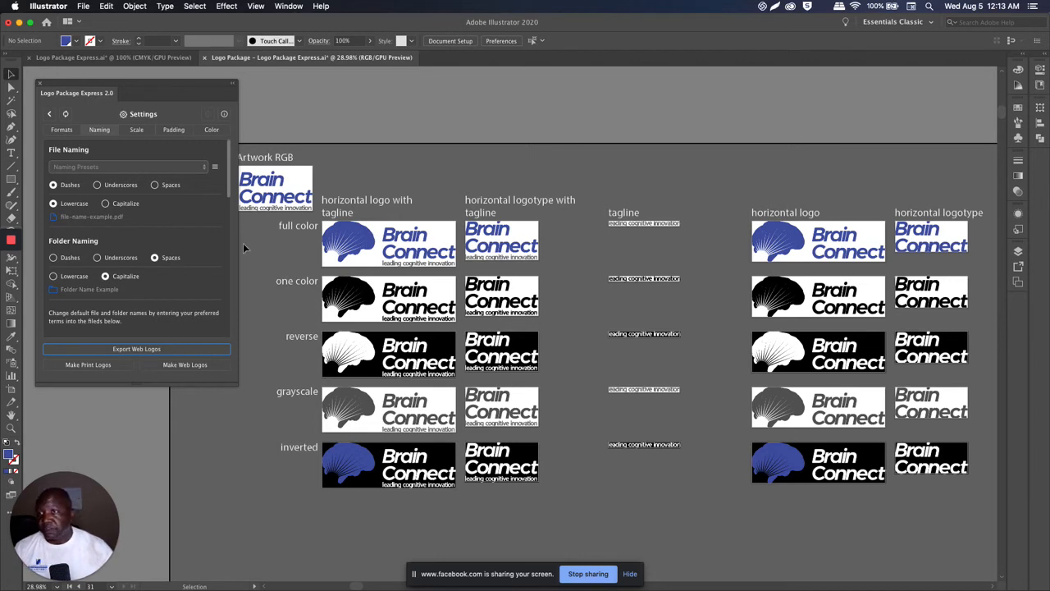
pyautogui.scroll(-2, 140, 178)
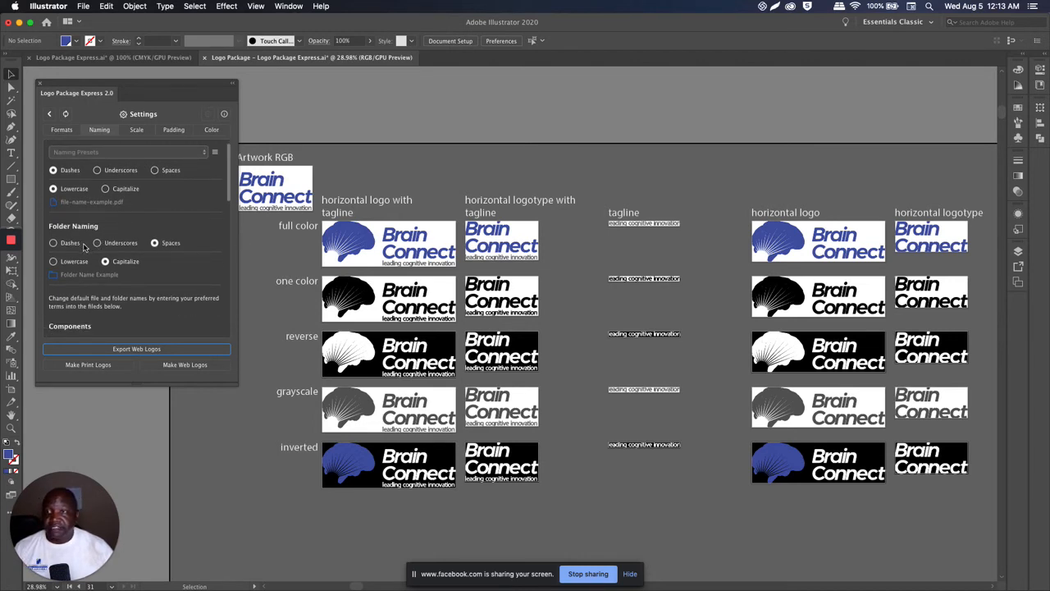
pyautogui.scroll(-2, 179, 255)
pyautogui.scroll(-5, 183, 246)
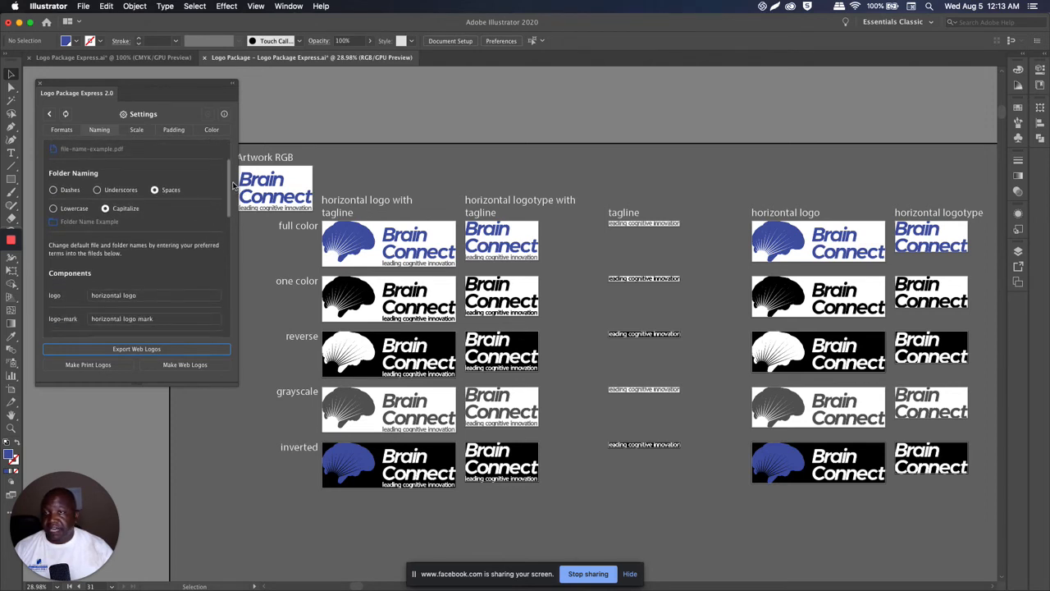
# Rename the logo component to "main logo" in the naming settings
pyautogui.moveTo(230, 179); pyautogui.dragTo(225, 212)
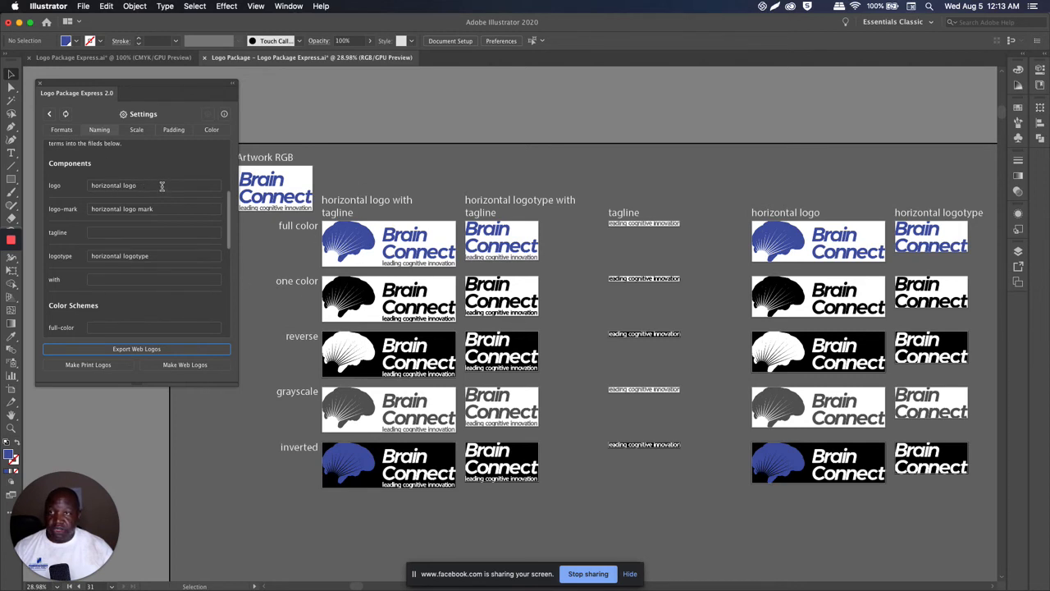
pyautogui.click(99, 187)
pyautogui.moveTo(99, 188); pyautogui.dragTo(144, 185)
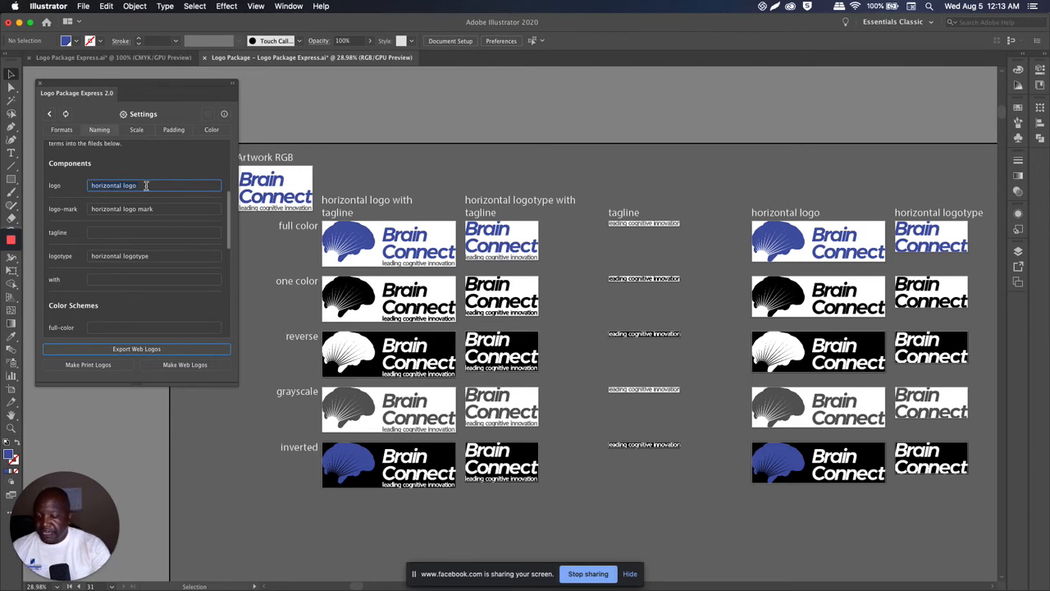
pyautogui.write('main')
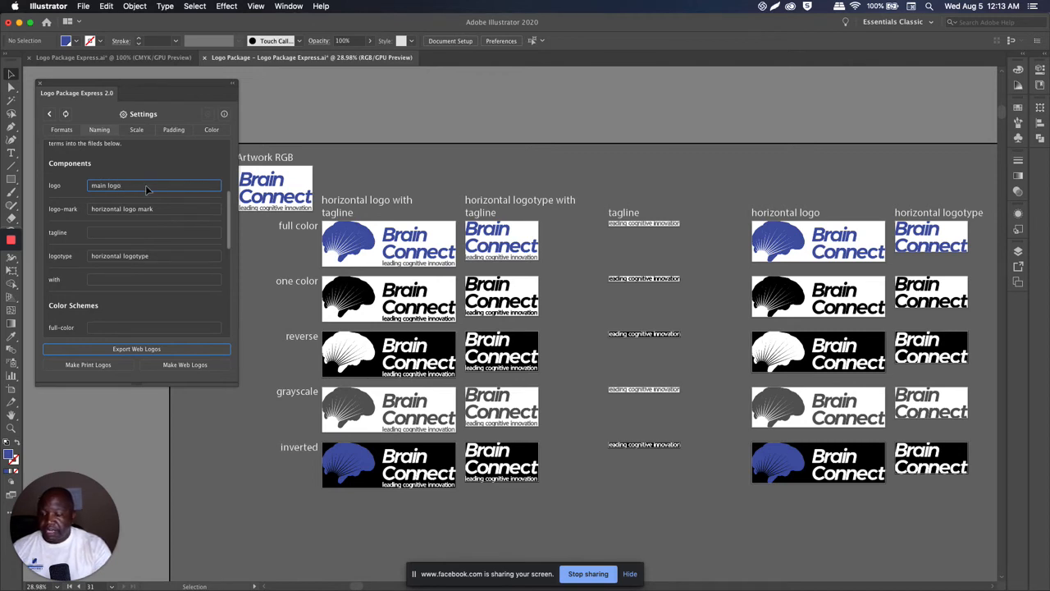
pyautogui.press('Tab')
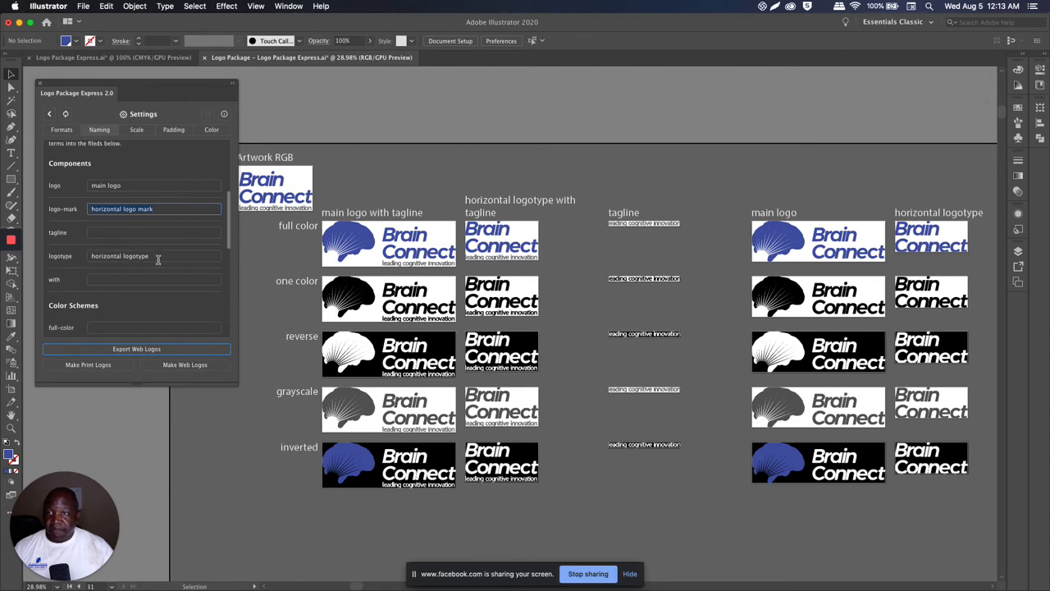
# Clear the custom name of the logotype component
pyautogui.click(158, 258)
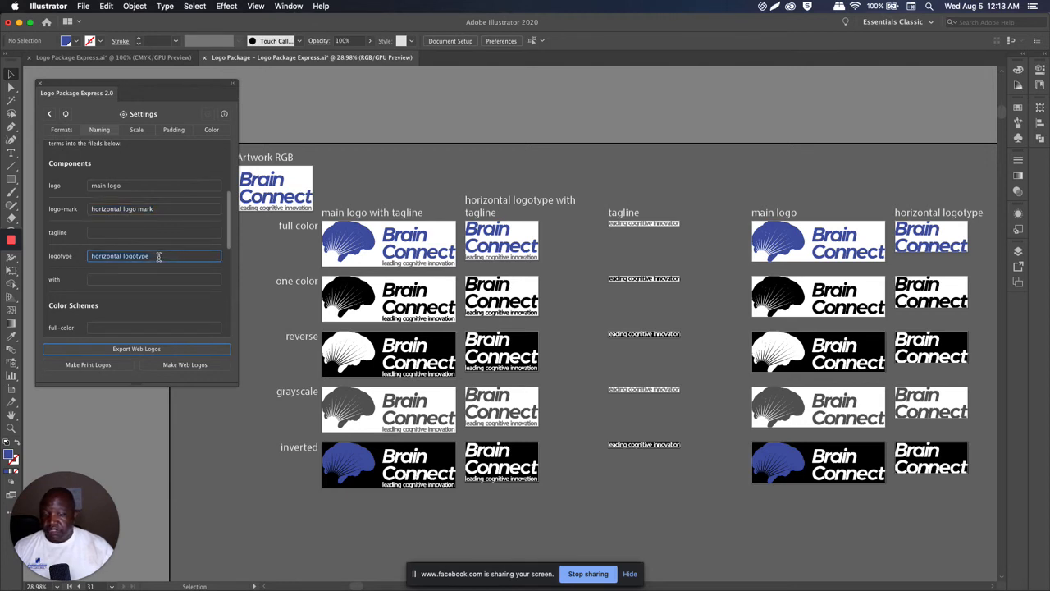
pyautogui.press('super+a')
pyautogui.press('BackSpace')
pyautogui.press('Tab')
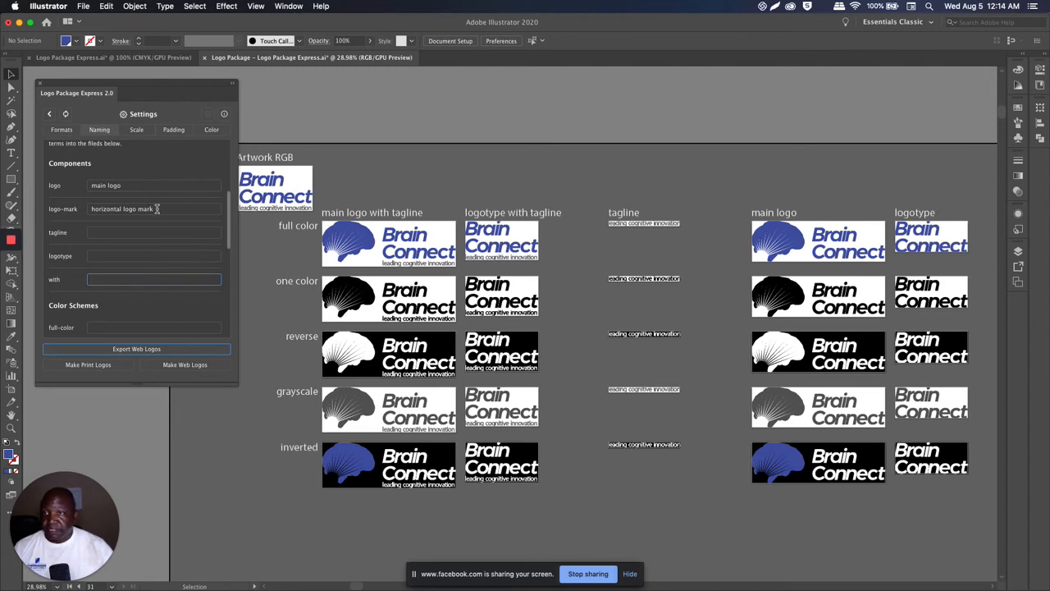
# Review the logo-mark name and the naming fields for color schemes, context and color gamuts
pyautogui.click(156, 209)
pyautogui.press('super+a')
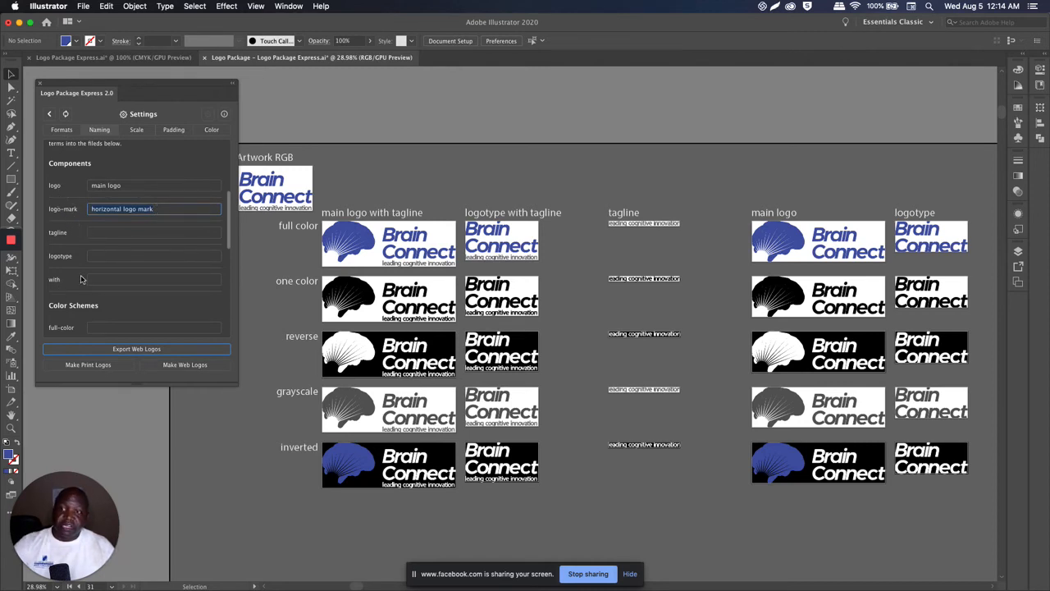
pyautogui.scroll(-5, 80, 279)
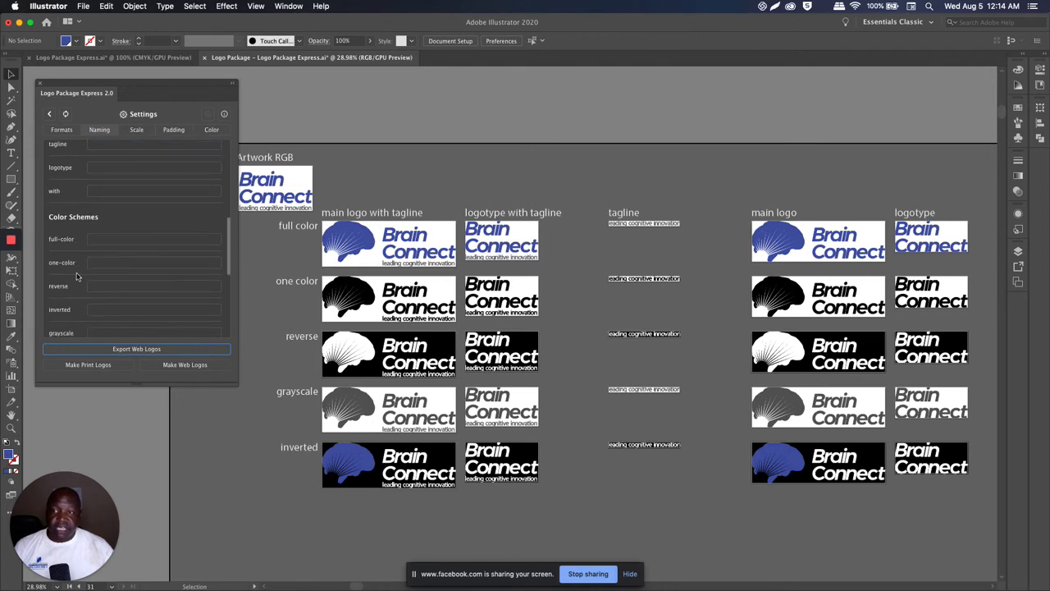
pyautogui.scroll(-3, 77, 277)
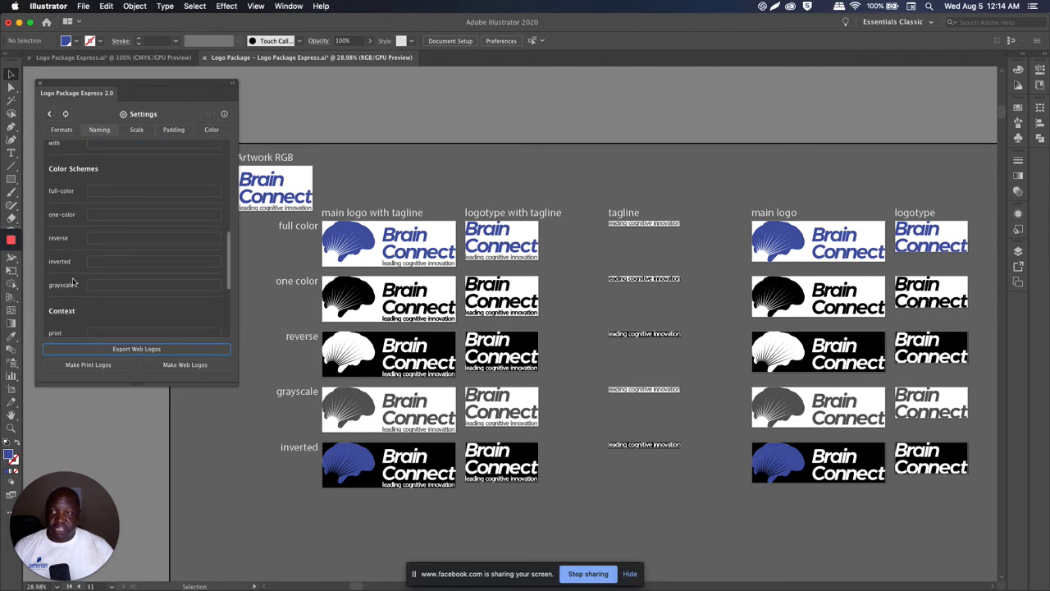
pyautogui.scroll(-4, 72, 282)
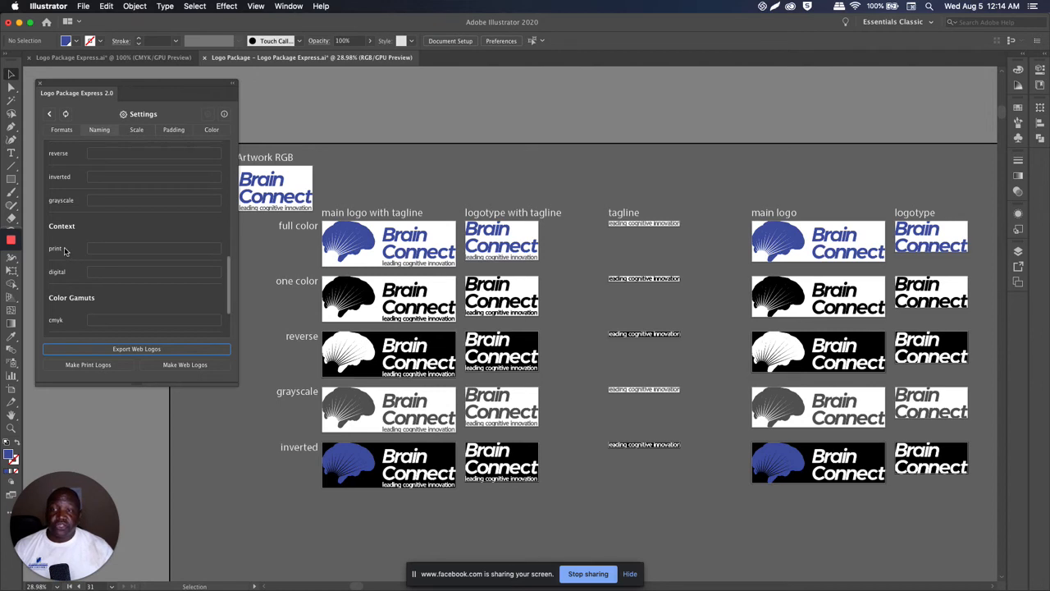
pyautogui.scroll(-3, 84, 247)
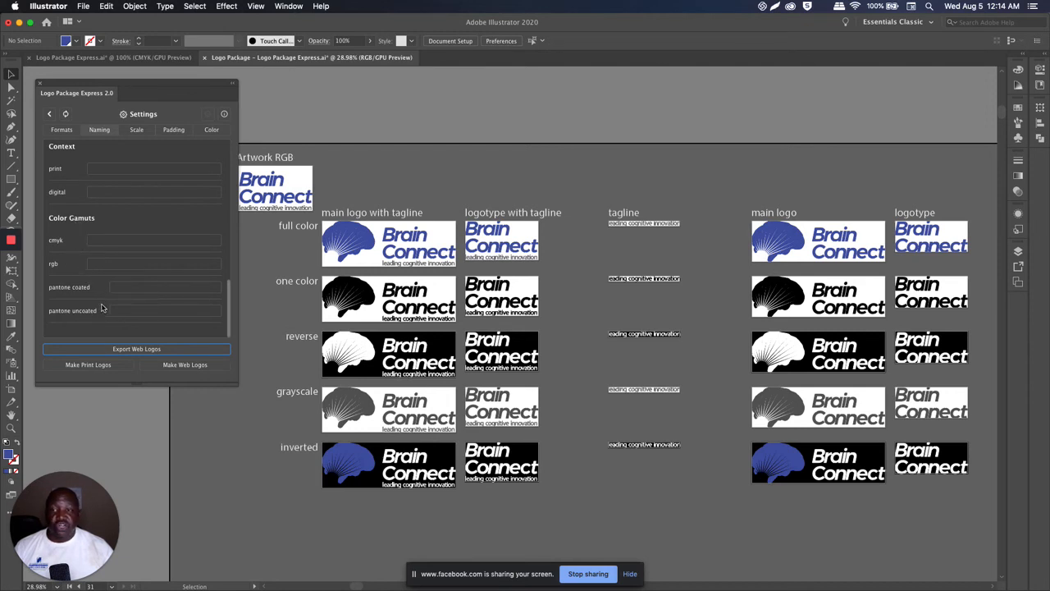
# Review the scale settings, including the available units and resolutions for the web scale width
pyautogui.click(136, 130)
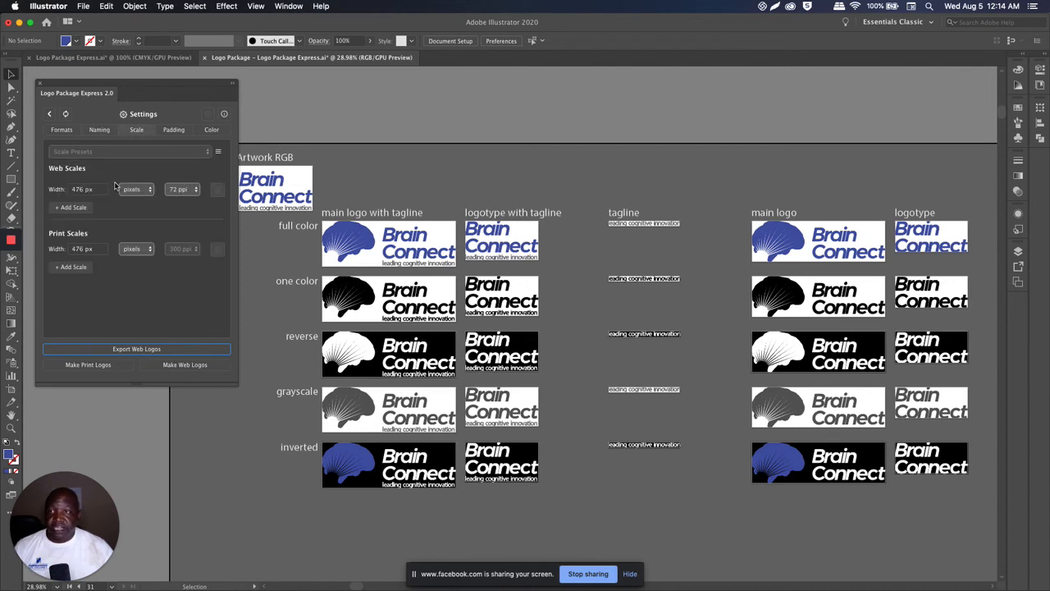
pyautogui.click(150, 190)
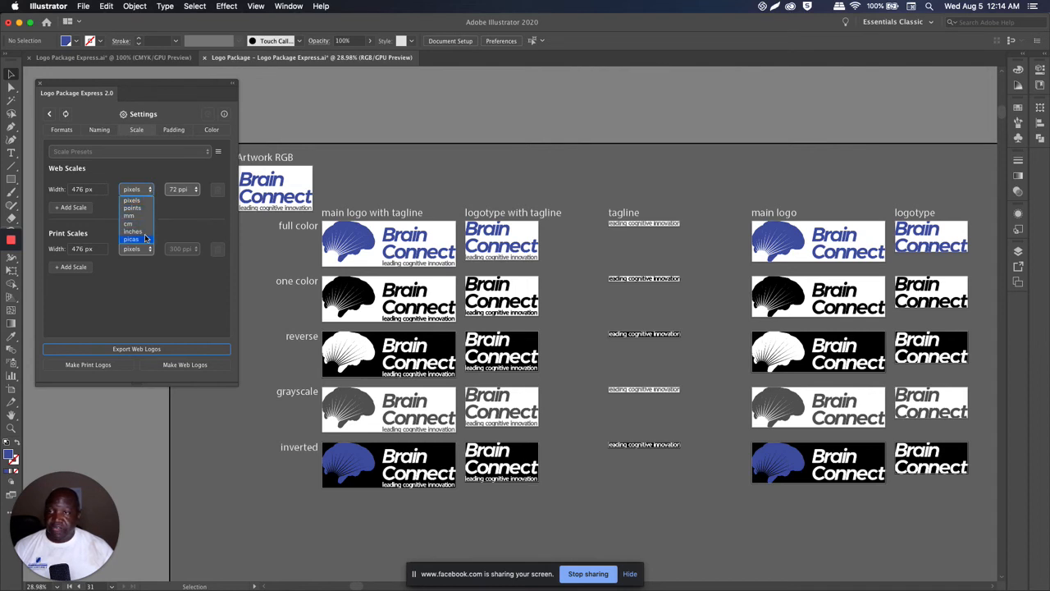
pyautogui.click(187, 192)
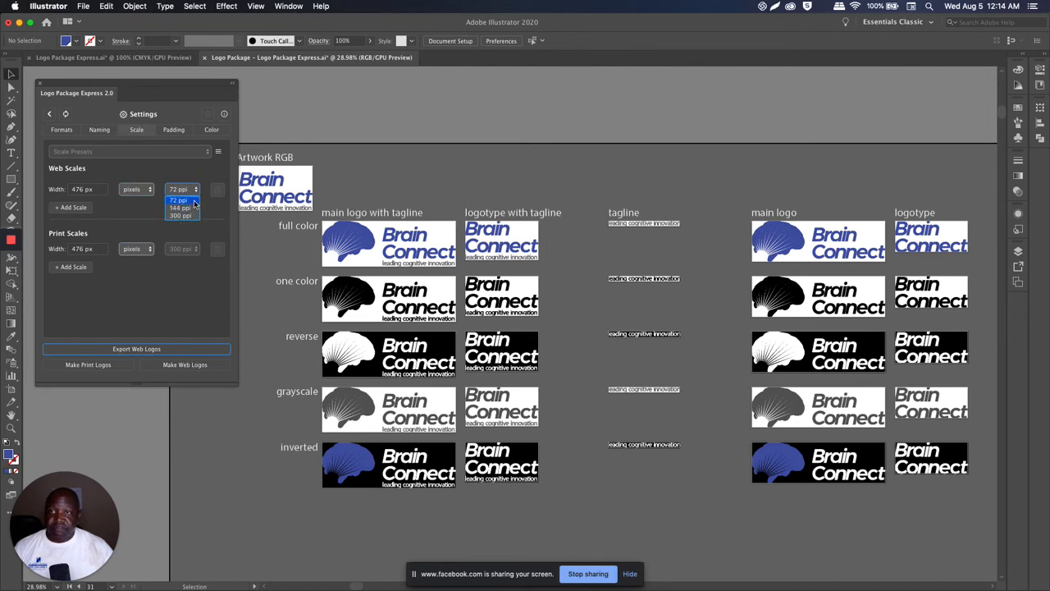
pyautogui.click(131, 217)
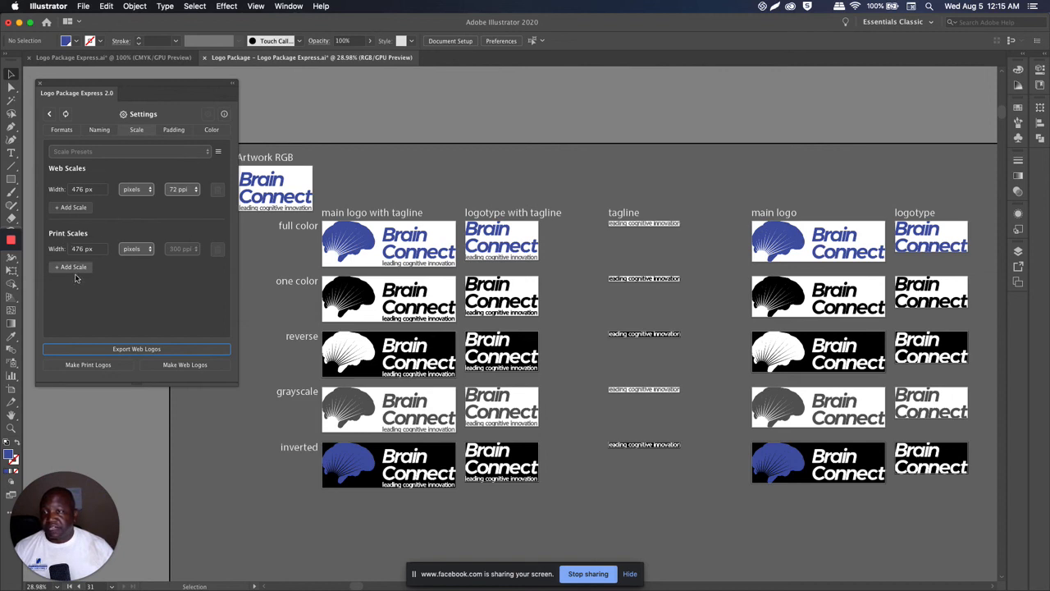
# Review the padding settings, including the unit choices and the fields for each side of the logo
pyautogui.click(174, 131)
pyautogui.click(78, 167)
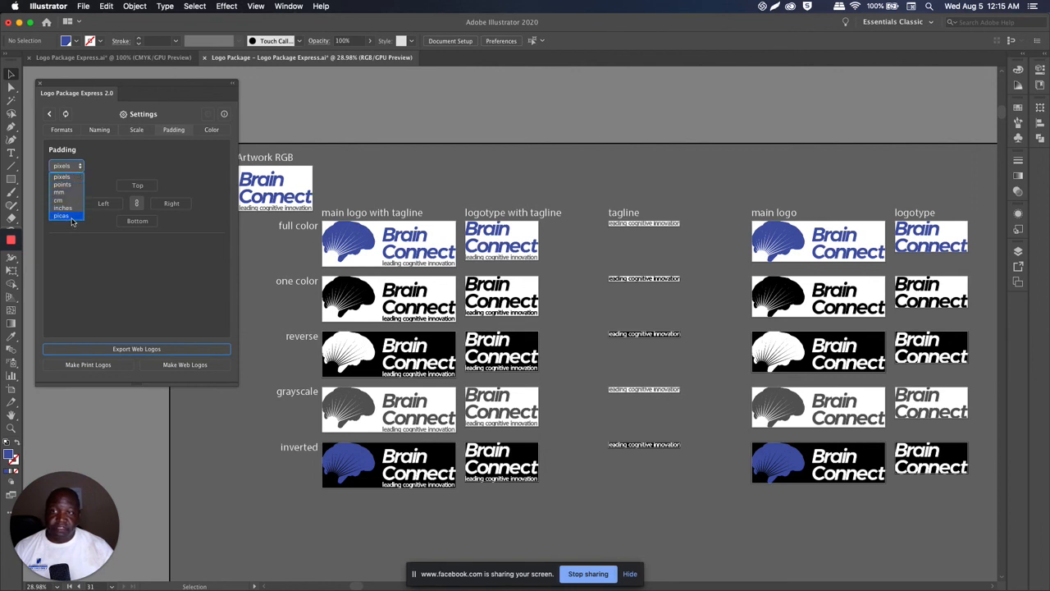
pyautogui.click(179, 175)
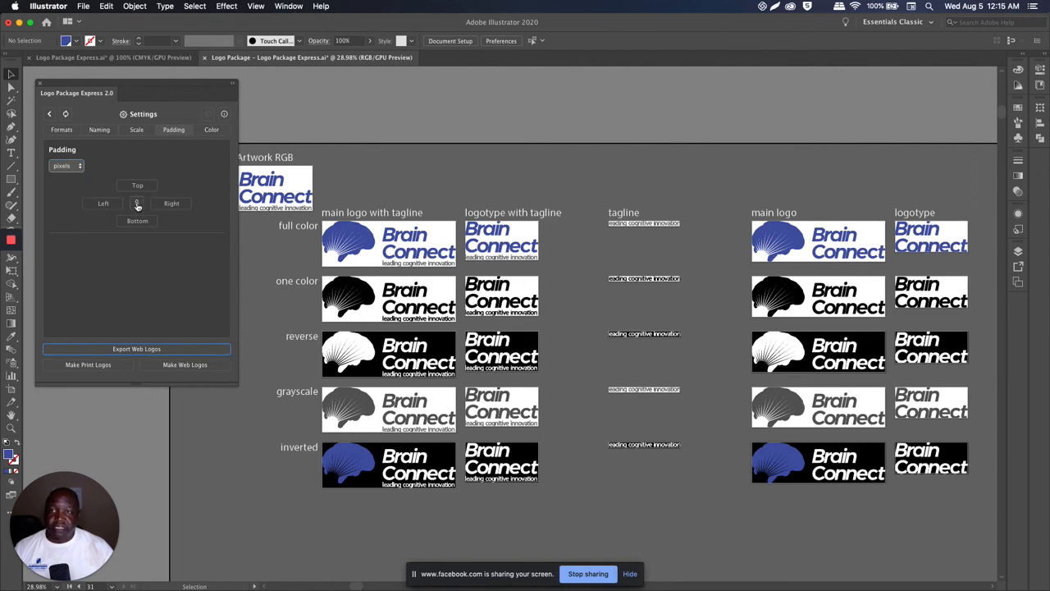
pyautogui.click(141, 187)
pyautogui.click(160, 202)
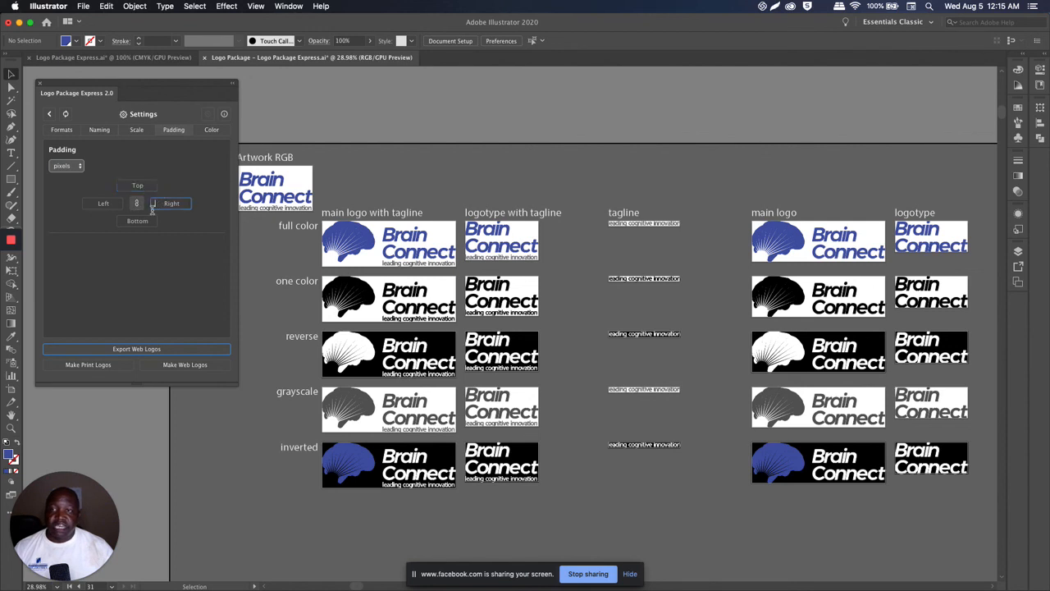
pyautogui.click(152, 220)
pyautogui.click(157, 205)
pyautogui.click(142, 187)
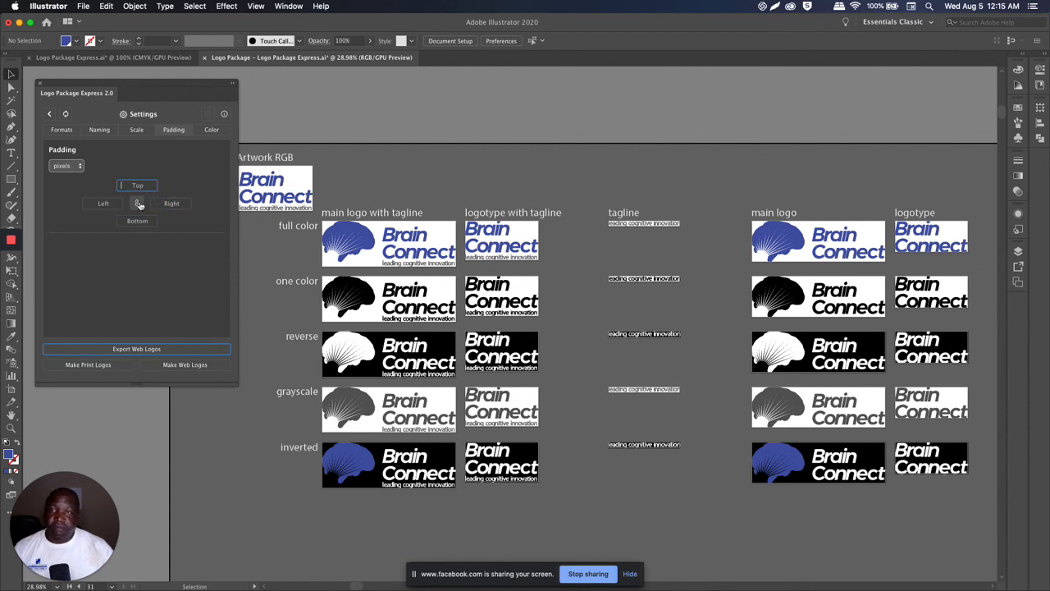
# Check the Pantone conversion and inversion color settings, then return to the print and web file formats
pyautogui.click(212, 132)
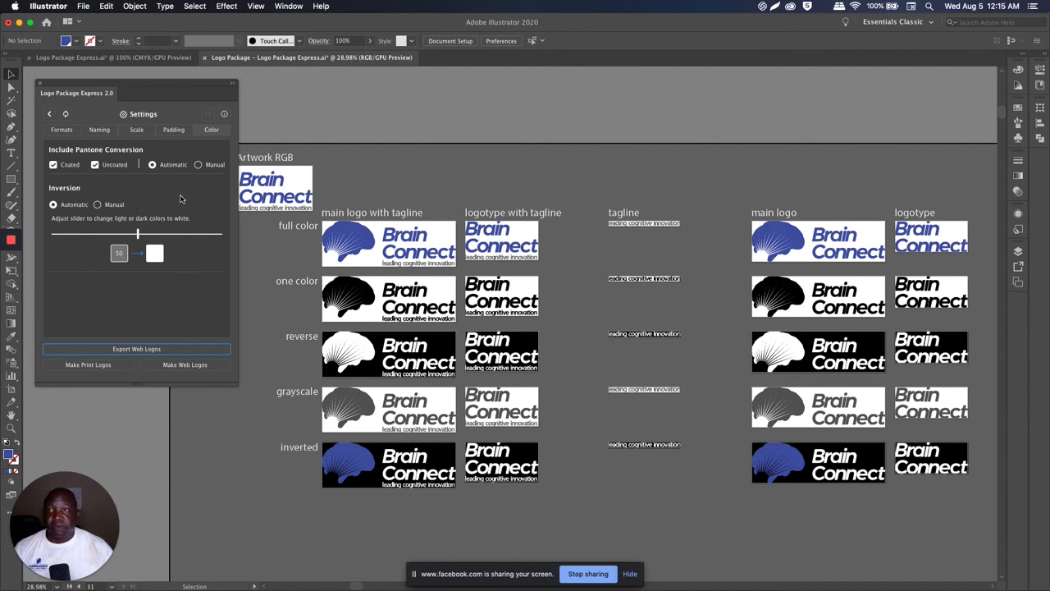
pyautogui.click(62, 131)
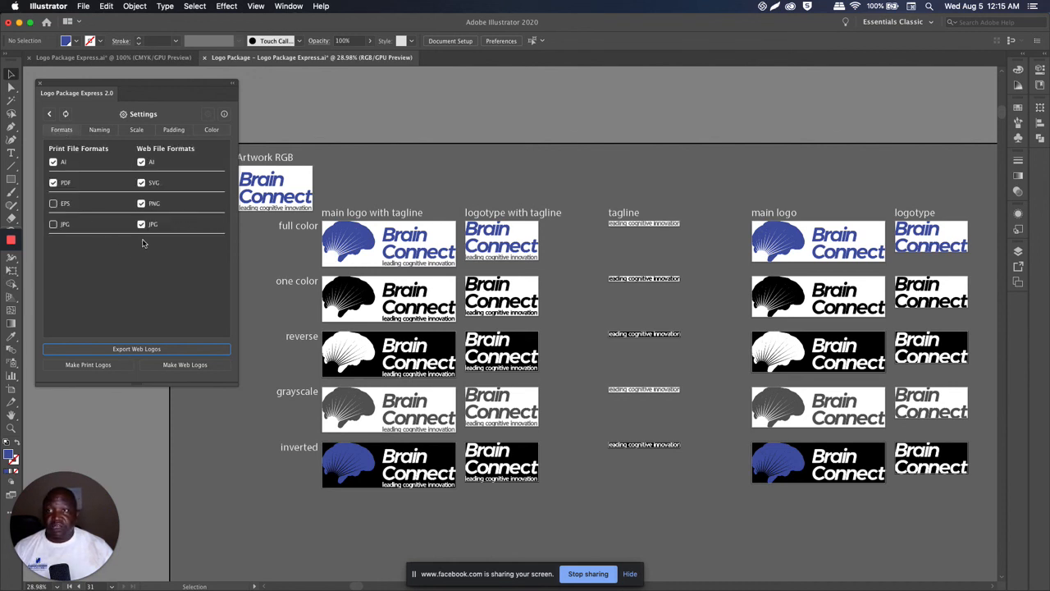